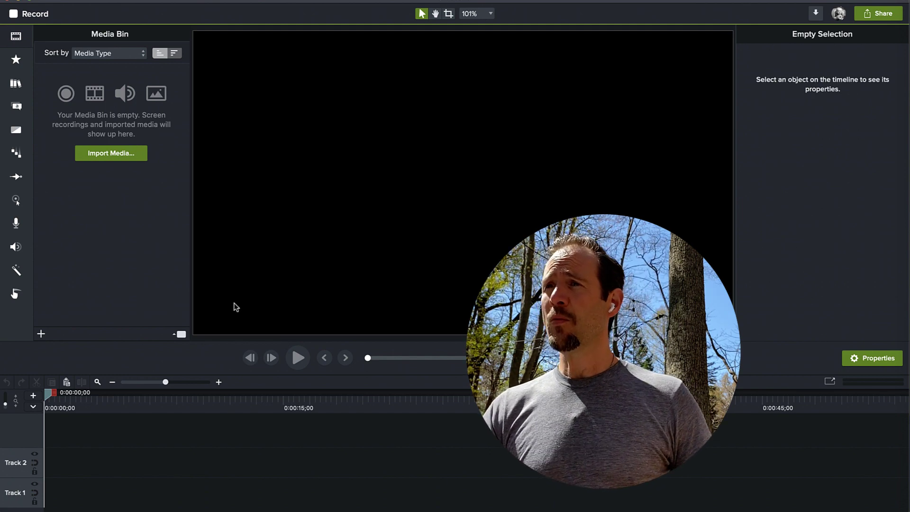
- Add a white Bold-style rectangle shape to the canvas and stretch it across
{"action": "key", "text": "super+0"}
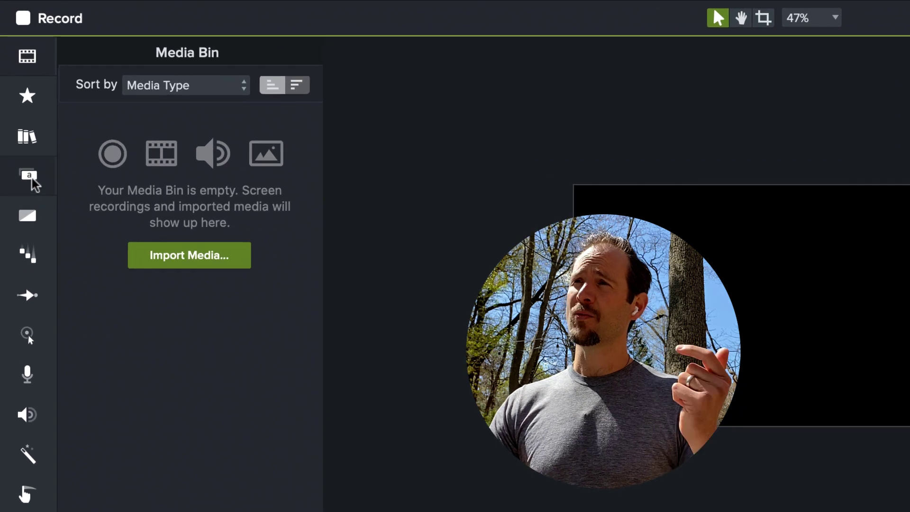
{"action": "left_click", "coordinate": [19, 107]}
{"action": "left_click", "coordinate": [169, 56]}
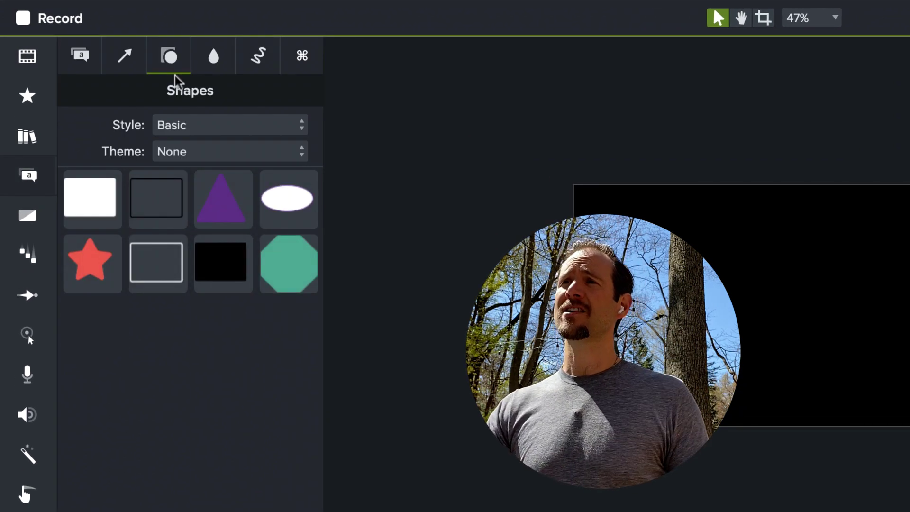
{"action": "left_click", "coordinate": [202, 128]}
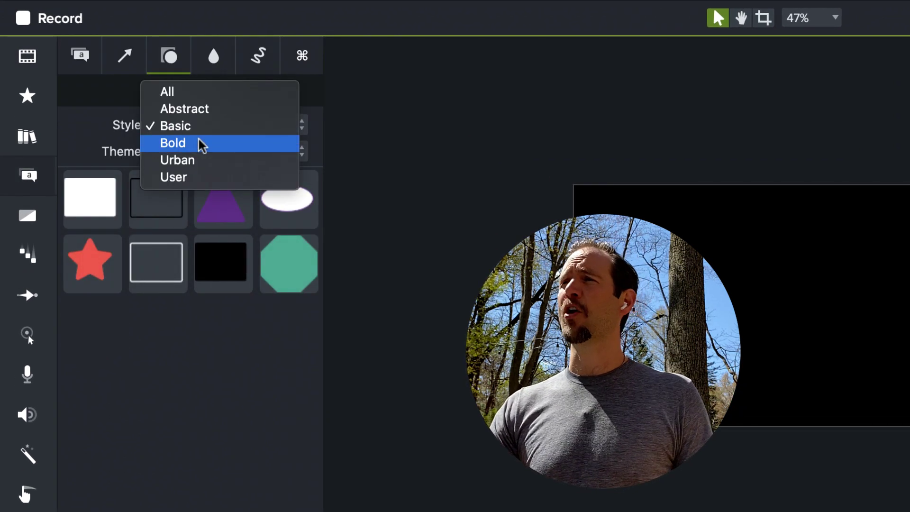
{"action": "left_click", "coordinate": [201, 144]}
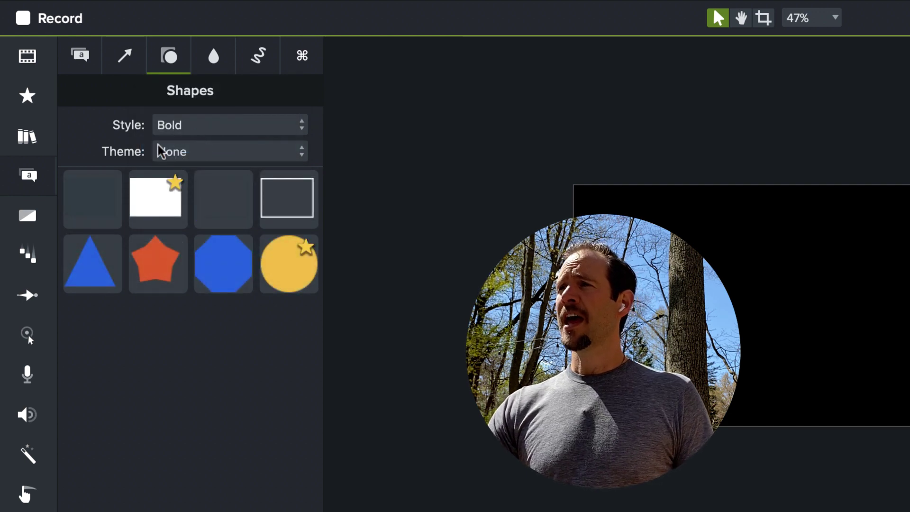
{"action": "left_click_drag", "start_coordinate": [189, 203], "coordinate": [627, 221]}
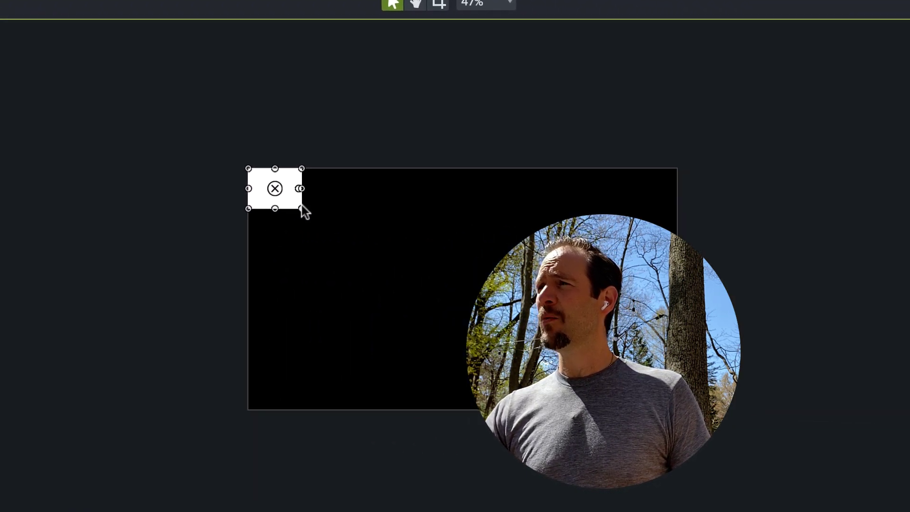
{"action": "left_click_drag", "start_coordinate": [301, 208], "coordinate": [677, 409]}
- Change the project dimensions to 4K UHD (3840x2160) and stretch the rectangle to fill it
{"action": "right_click", "coordinate": [524, 408]}
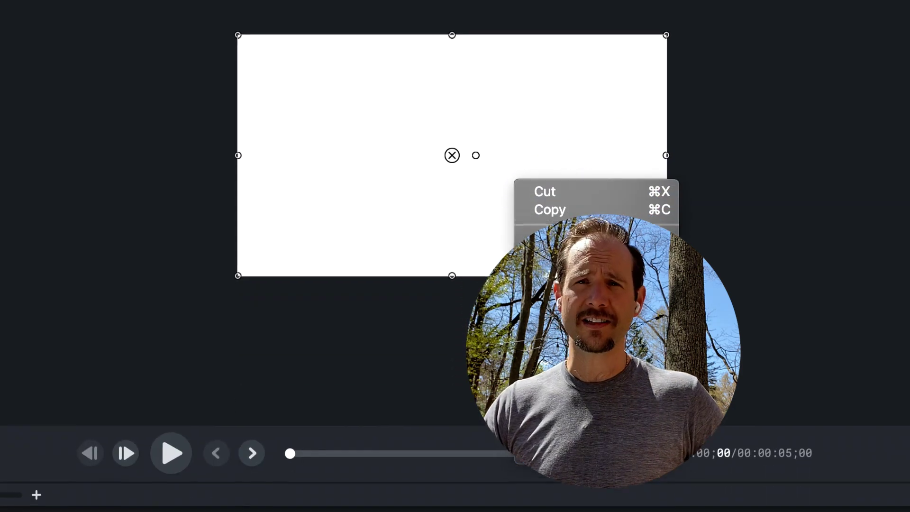
{"action": "left_click", "coordinate": [568, 509]}
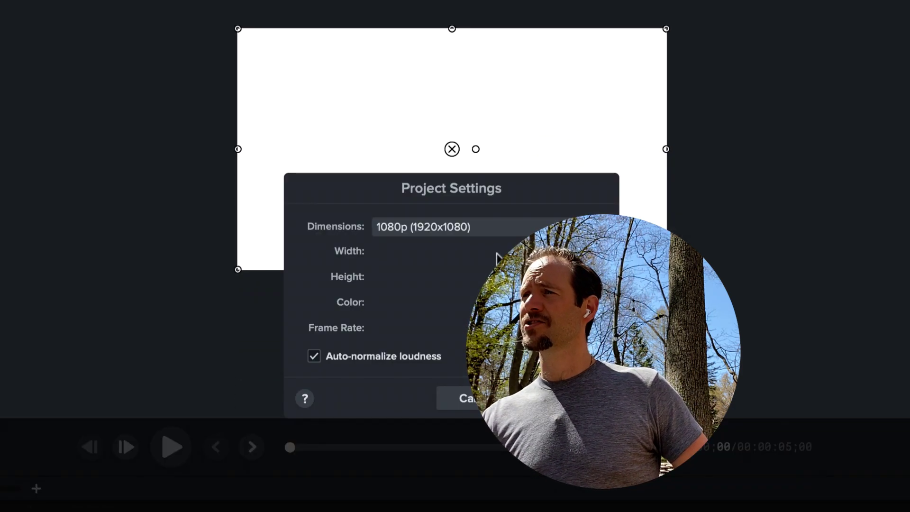
{"action": "left_click", "coordinate": [478, 226]}
{"action": "left_click", "coordinate": [478, 212]}
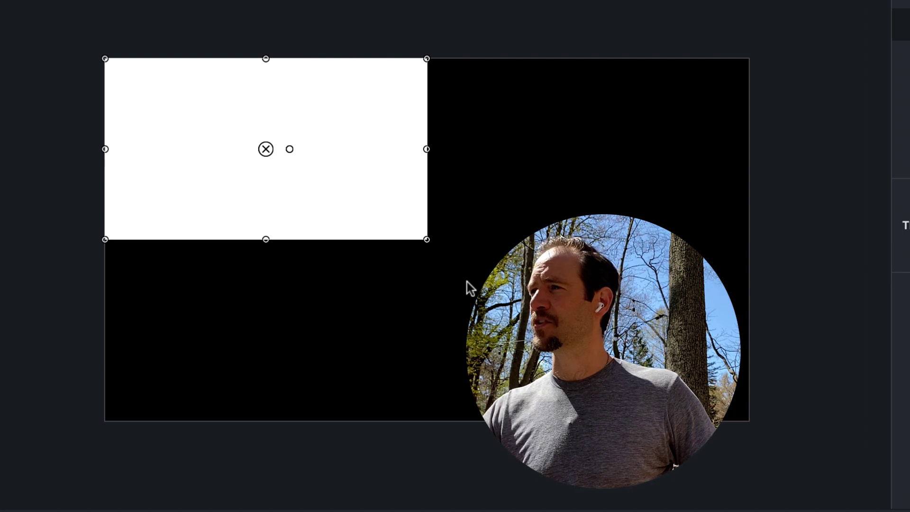
{"action": "left_click_drag", "start_coordinate": [427, 240], "coordinate": [747, 412]}
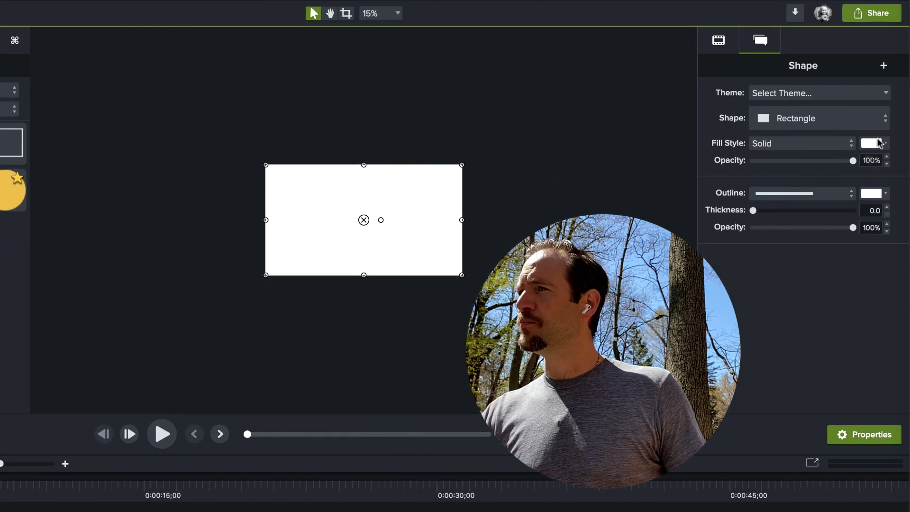
- Give the rectangle a black fill colour with a Gradient fill style
{"action": "left_click", "coordinate": [878, 144]}
{"action": "left_click_drag", "start_coordinate": [801, 249], "coordinate": [747, 301]}
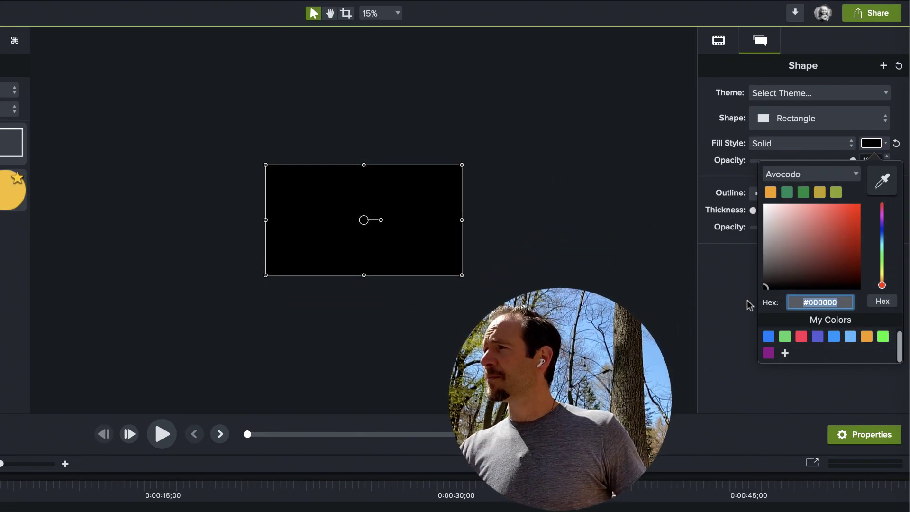
{"action": "left_click", "coordinate": [777, 143]}
{"action": "left_click", "coordinate": [766, 157]}
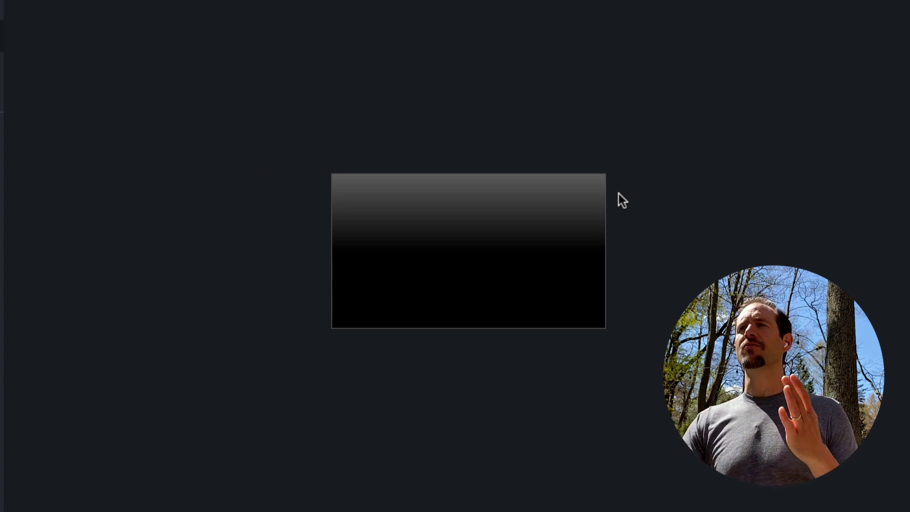
- Stretch the rectangle downward past the canvas to 3841 x 5175
{"action": "left_click", "coordinate": [588, 203]}
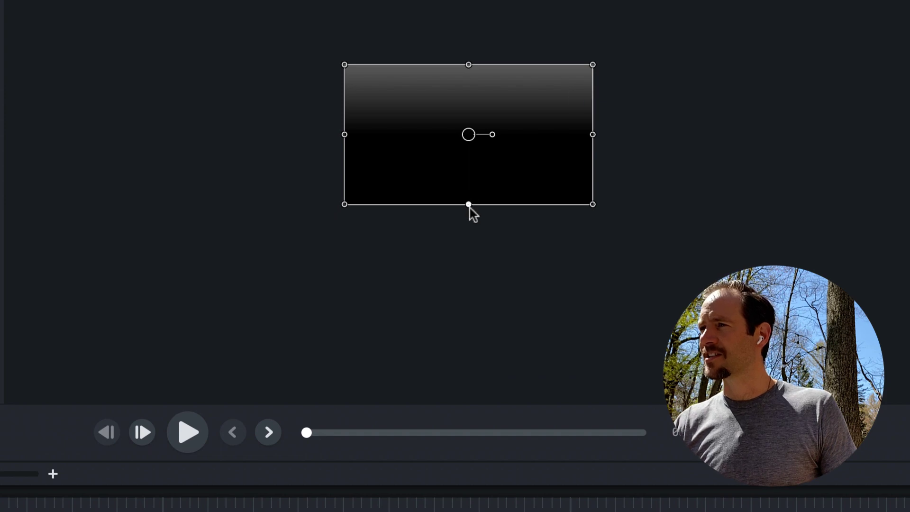
{"action": "left_click_drag", "start_coordinate": [469, 223], "coordinate": [473, 368]}
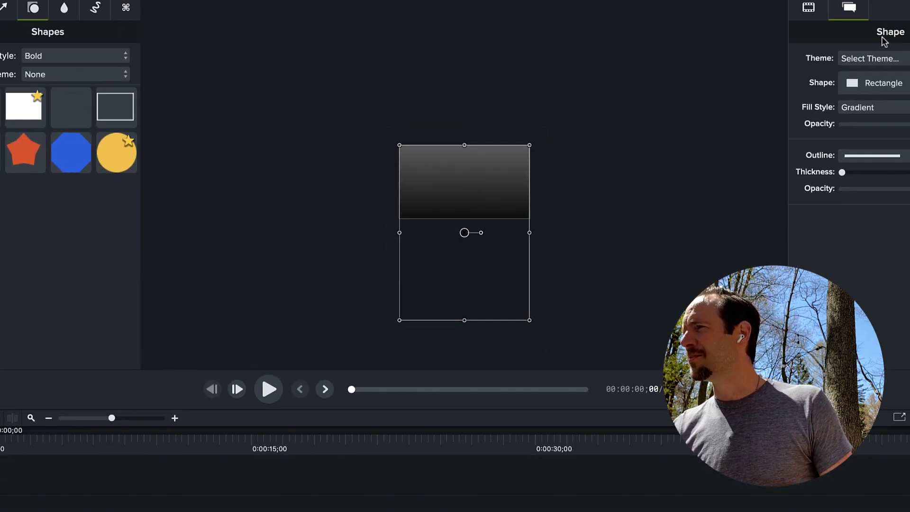
{"action": "left_click", "coordinate": [808, 7]}
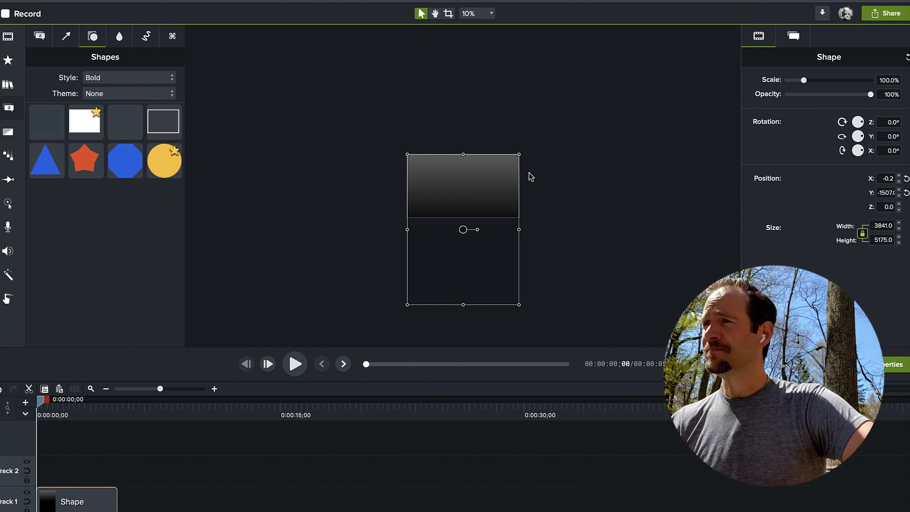
- Apply Color Adjustment to the shape: brightness +100, contrast +298, saturation -100
{"action": "scroll", "coordinate": [529, 176], "scroll_direction": "up", "scroll_amount": 3}
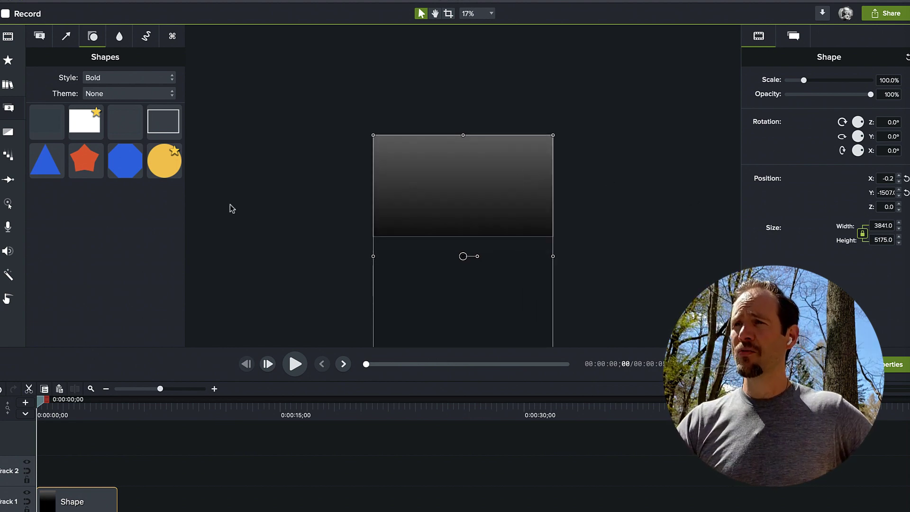
{"action": "left_click", "coordinate": [8, 275]}
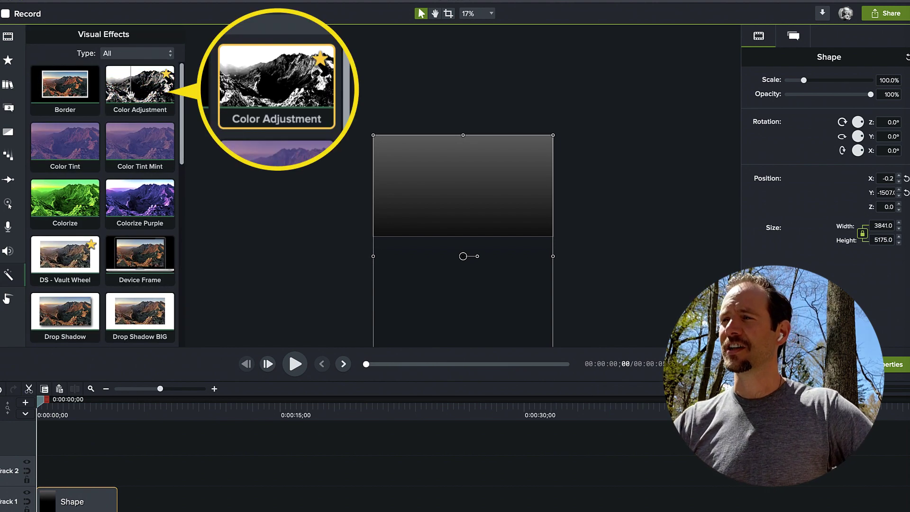
{"action": "left_click_drag", "start_coordinate": [129, 95], "coordinate": [67, 494]}
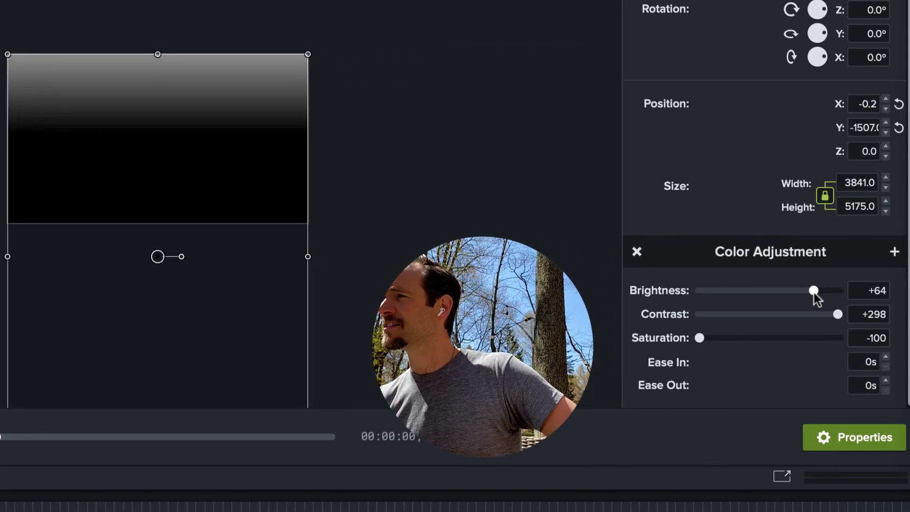
{"action": "left_click_drag", "start_coordinate": [814, 292], "coordinate": [846, 292]}
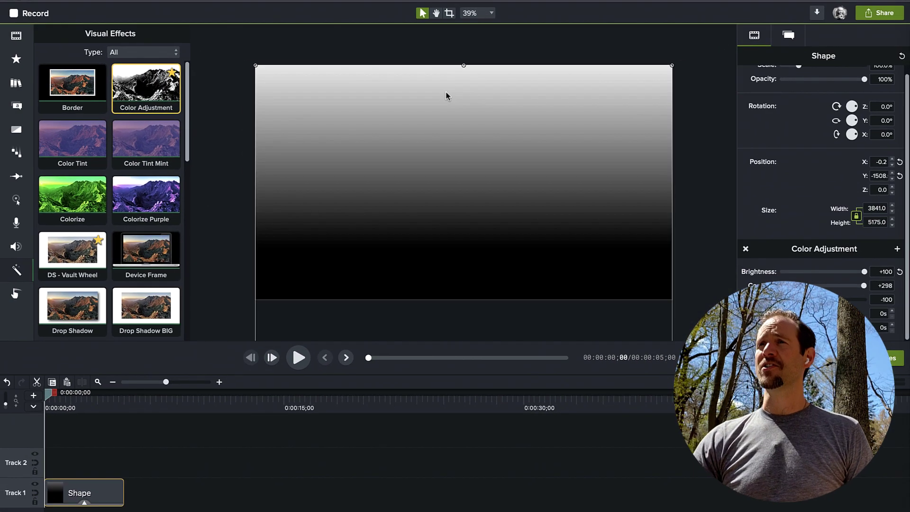
- Add a Blur annotation on Track 2 and scale it to 1,080% to cover the 3840 x 2160 canvas
{"action": "key", "text": "super+minus"}
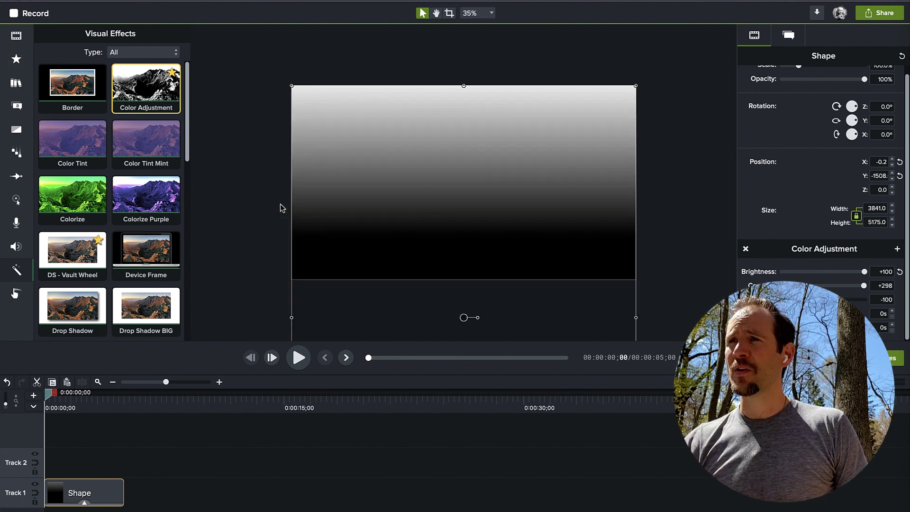
{"action": "left_click", "coordinate": [16, 105]}
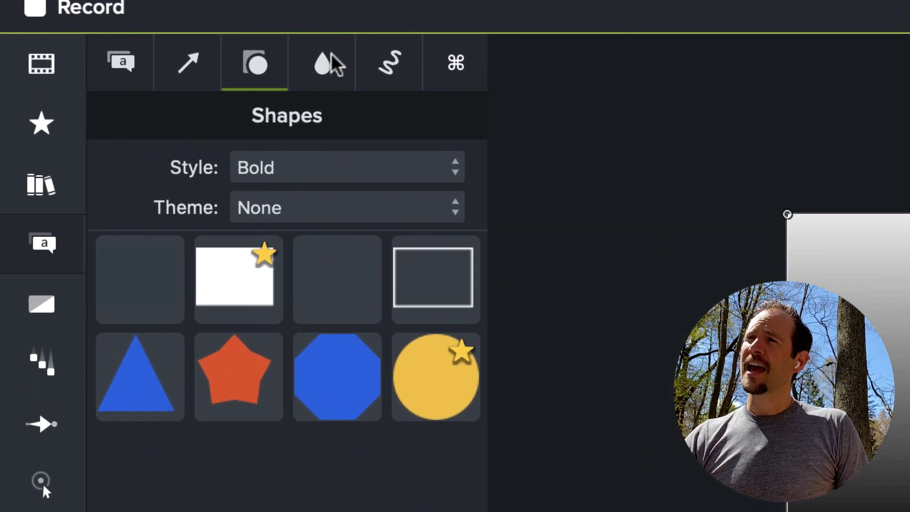
{"action": "left_click", "coordinate": [327, 80]}
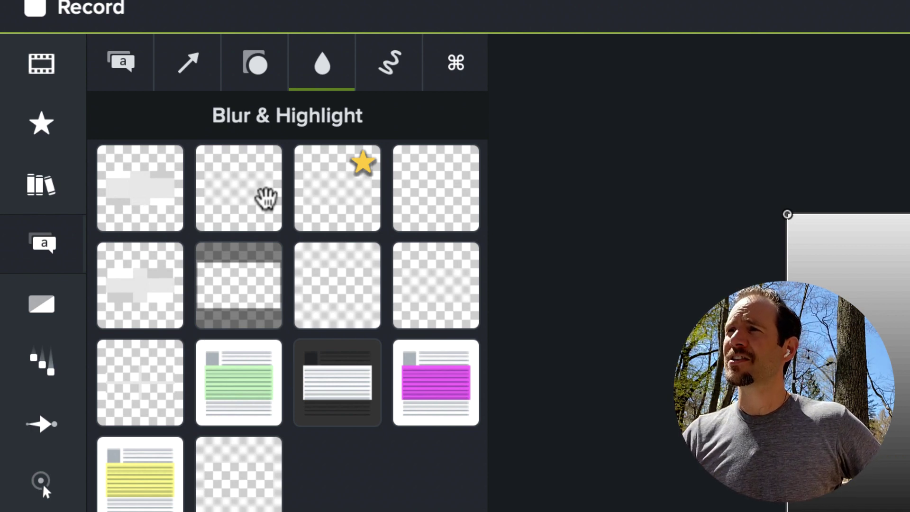
{"action": "left_click", "coordinate": [330, 191]}
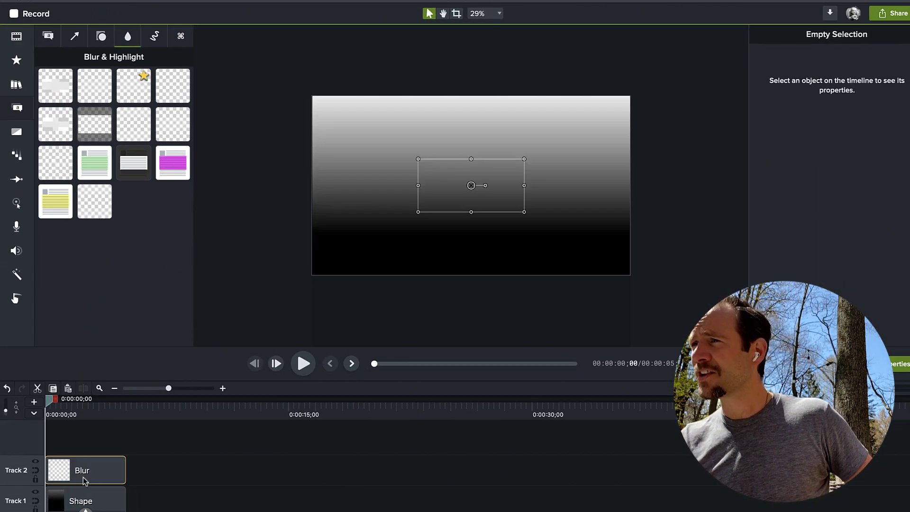
{"action": "left_click", "coordinate": [85, 481]}
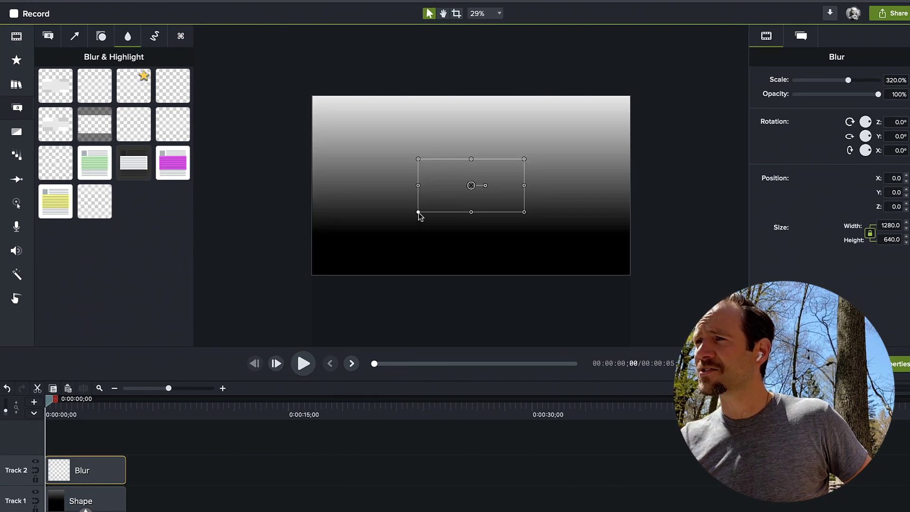
{"action": "left_click_drag", "start_coordinate": [419, 215], "coordinate": [313, 277]}
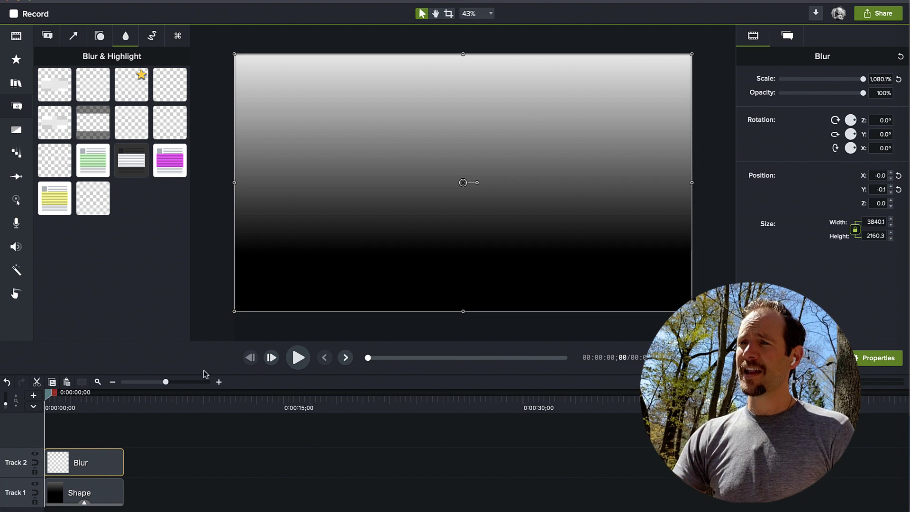
- Group the blur and shape clips and rename the group 'BW Gradient'
{"action": "left_click_drag", "start_coordinate": [142, 451], "coordinate": [107, 493]}
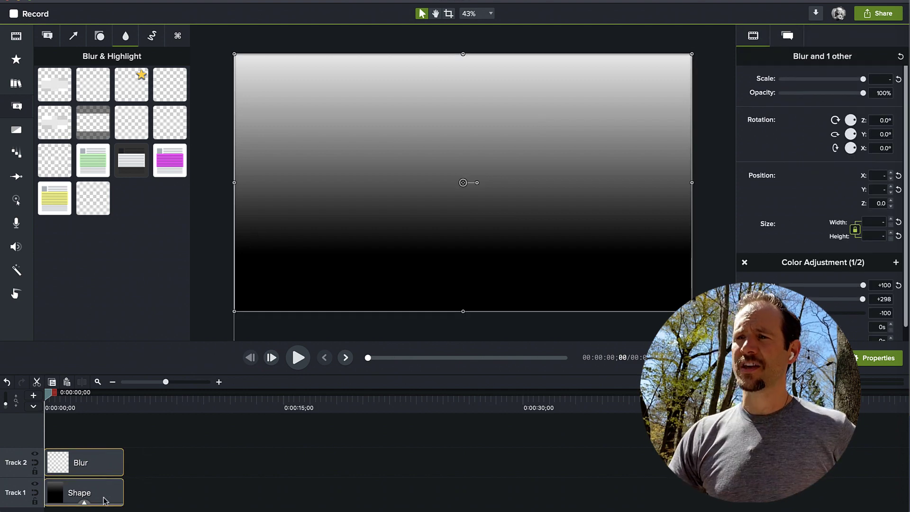
{"action": "key", "text": "super+g"}
{"action": "right_click", "coordinate": [101, 500]}
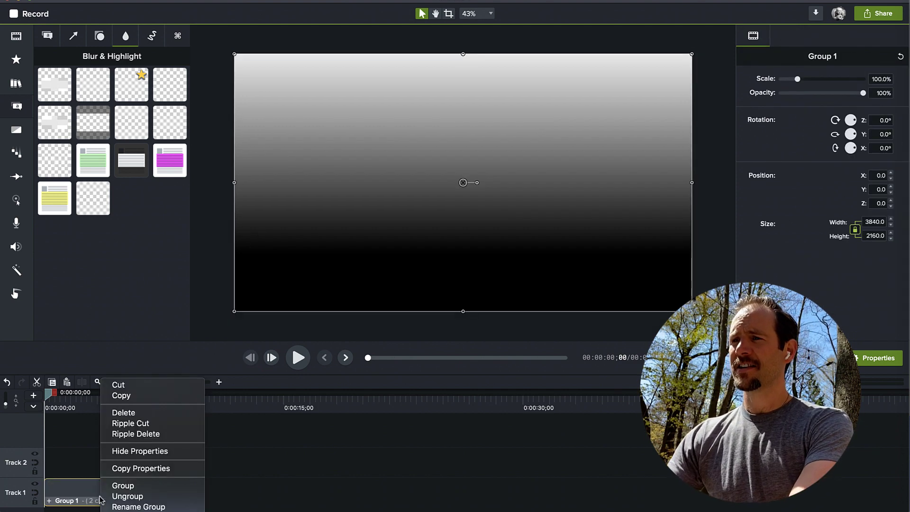
{"action": "left_click", "coordinate": [137, 506]}
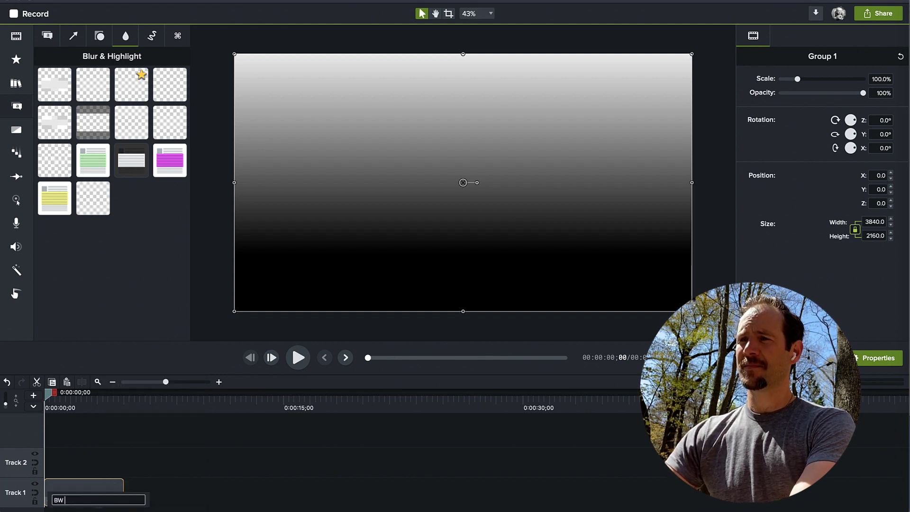
{"action": "type", "text": "BW Gradient"}
{"action": "key", "text": "Return"}
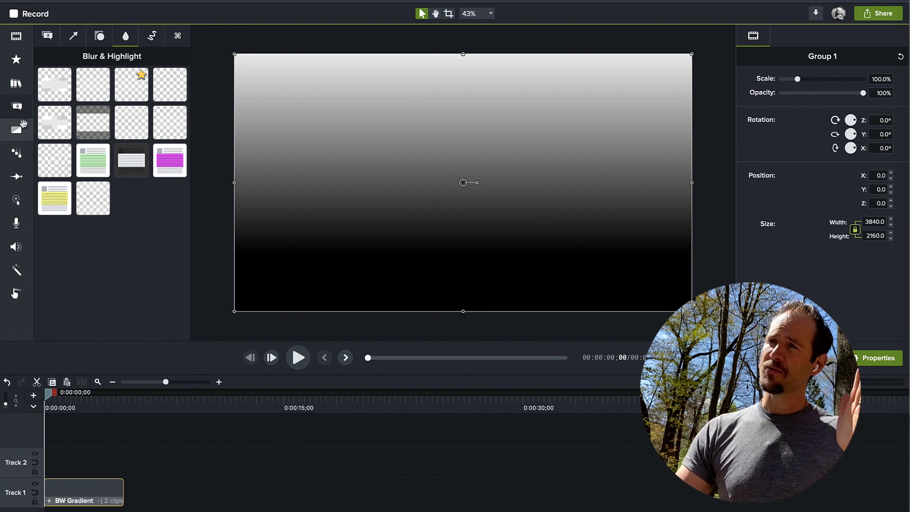
- Apply a Color Tint effect to the BW Gradient group with intensity +100
{"action": "left_click", "coordinate": [15, 272]}
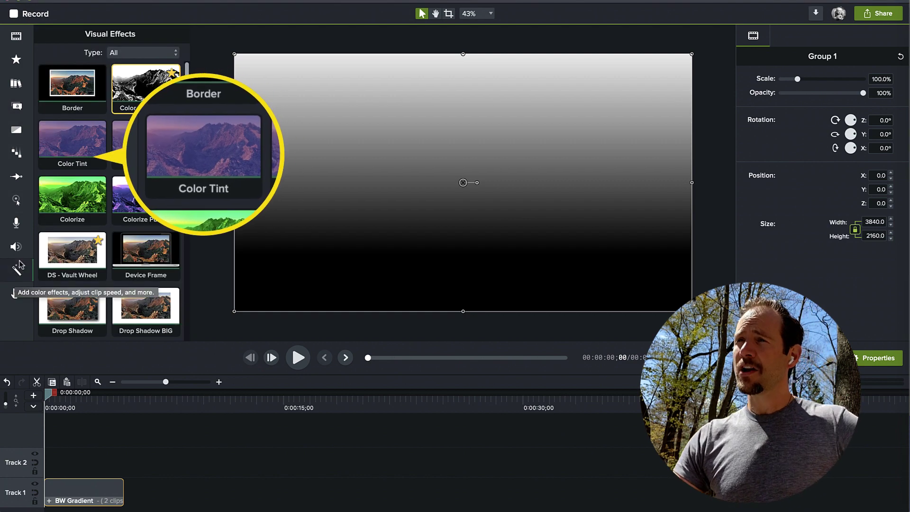
{"action": "left_click_drag", "start_coordinate": [72, 147], "coordinate": [78, 492]}
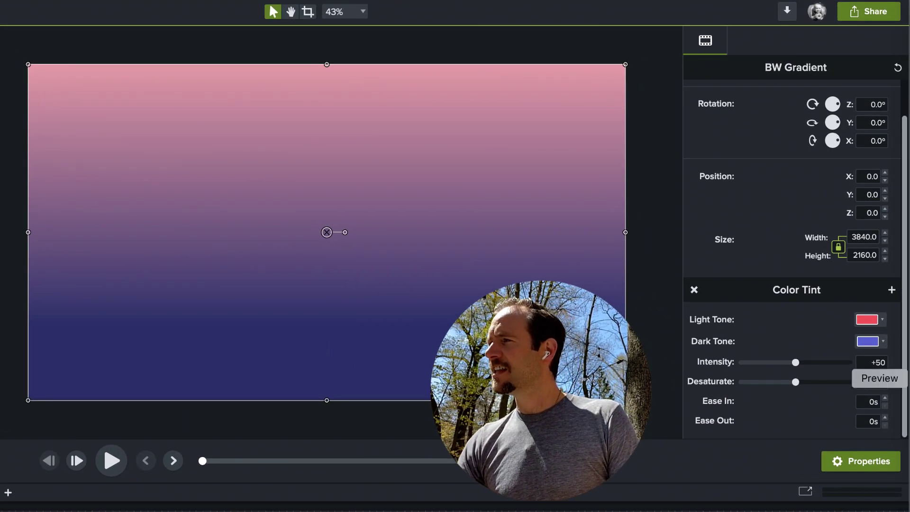
{"action": "left_click_drag", "start_coordinate": [795, 362], "coordinate": [873, 365]}
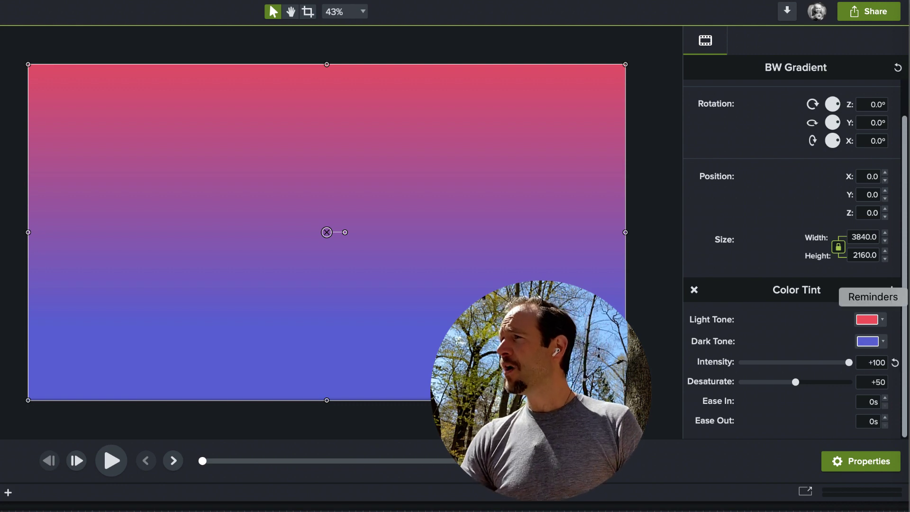
- Try a green light tone with blue and then red dark tones in Color Tint
{"action": "left_click", "coordinate": [863, 320]}
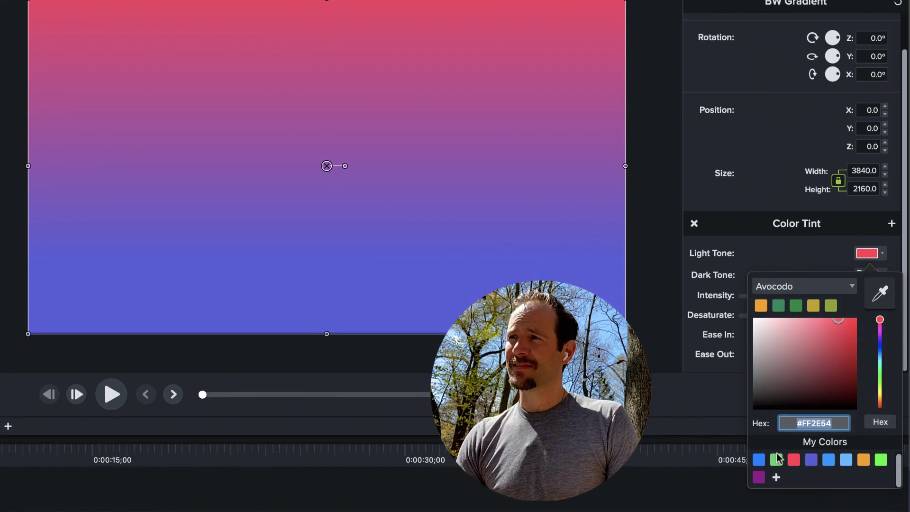
{"action": "left_click", "coordinate": [777, 459]}
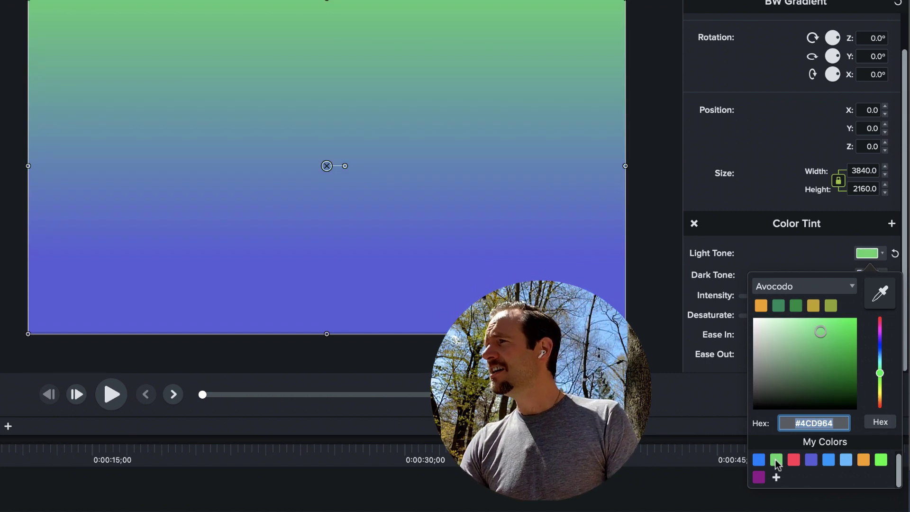
{"action": "left_click", "coordinate": [868, 275]}
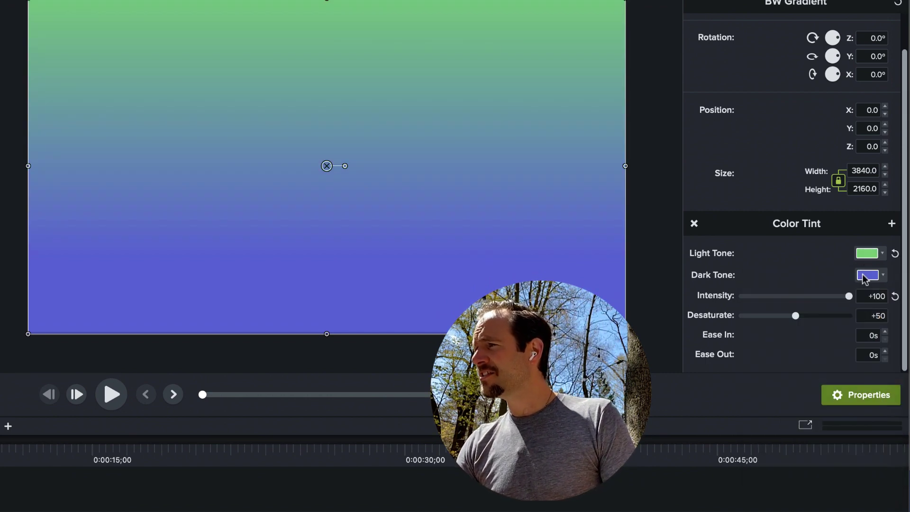
{"action": "left_click", "coordinate": [868, 275]}
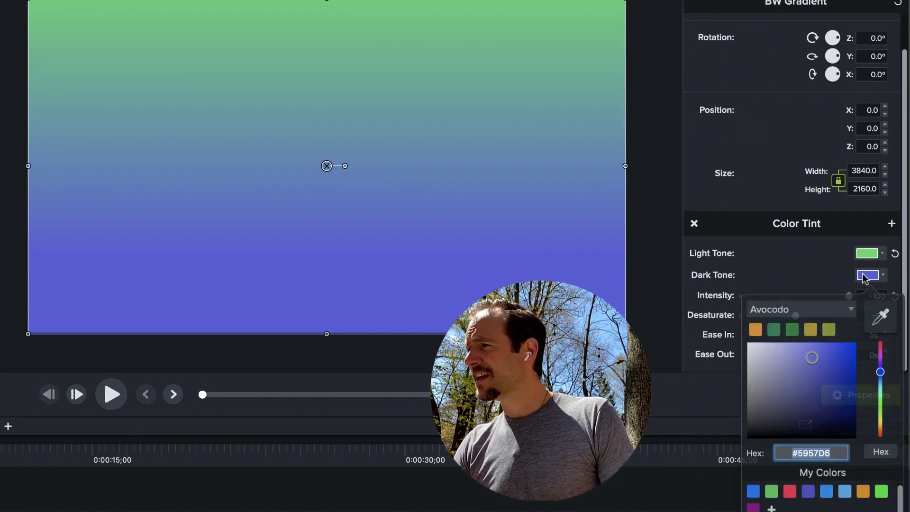
{"action": "left_click", "coordinate": [828, 483]}
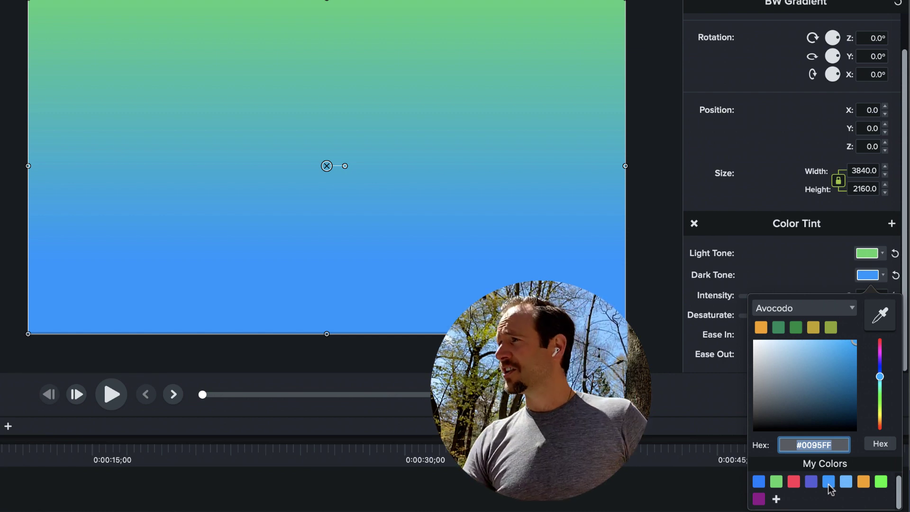
{"action": "left_click", "coordinate": [863, 262]}
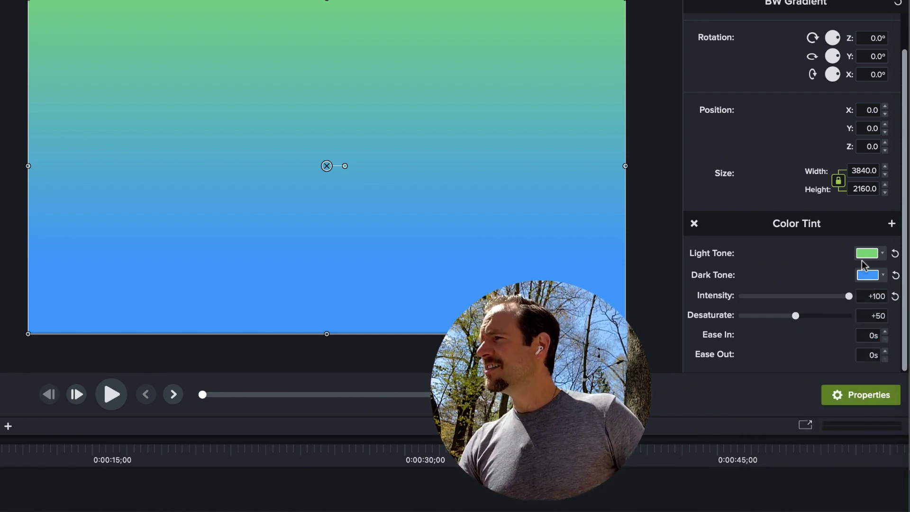
{"action": "left_click", "coordinate": [866, 280]}
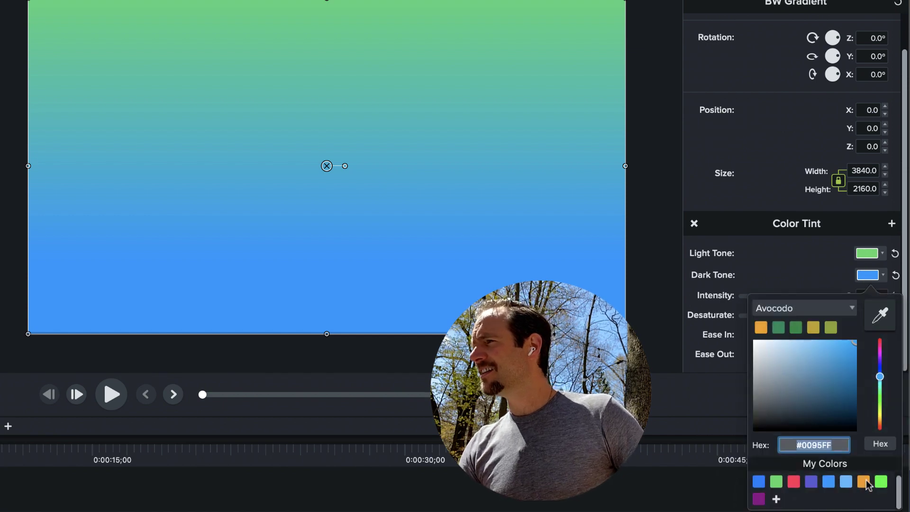
{"action": "left_click", "coordinate": [794, 484]}
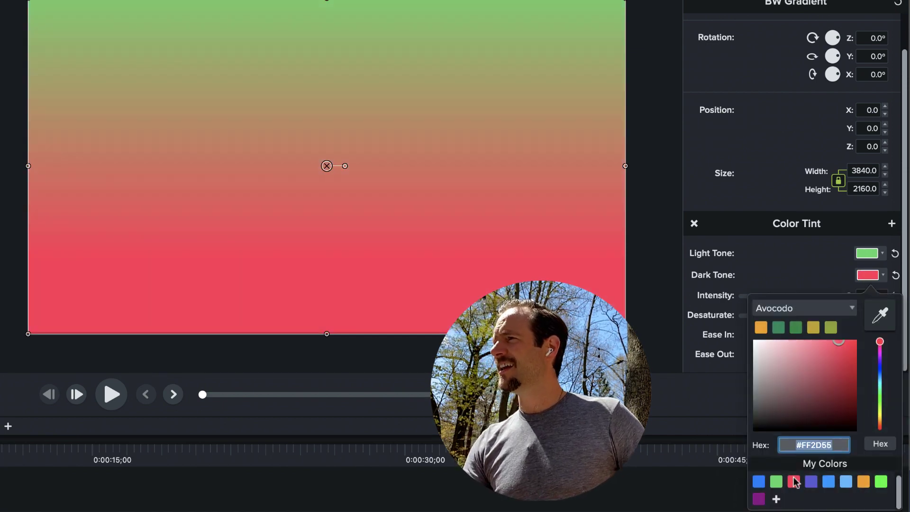
{"action": "left_click", "coordinate": [868, 256]}
- Settle on a bright green #00FF2B light tone and an indigo #5856D6 dark tone
{"action": "left_click", "coordinate": [868, 256]}
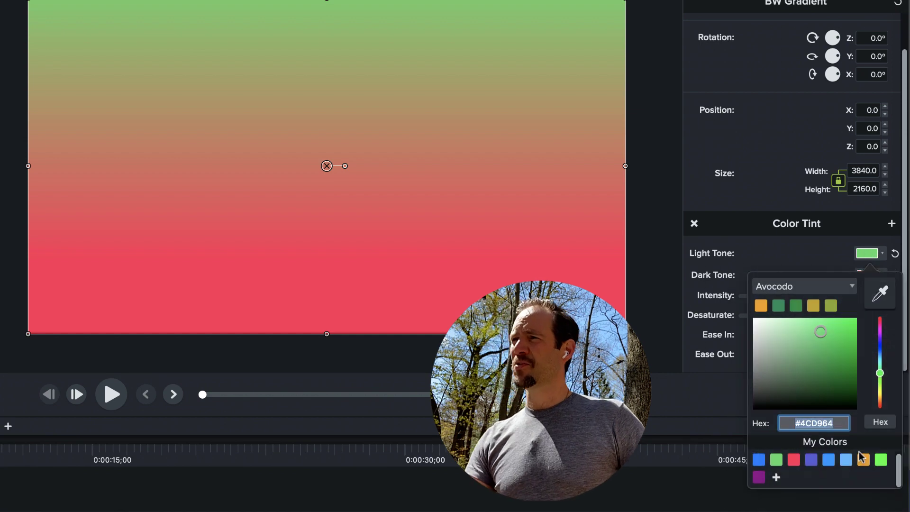
{"action": "left_click", "coordinate": [863, 459]}
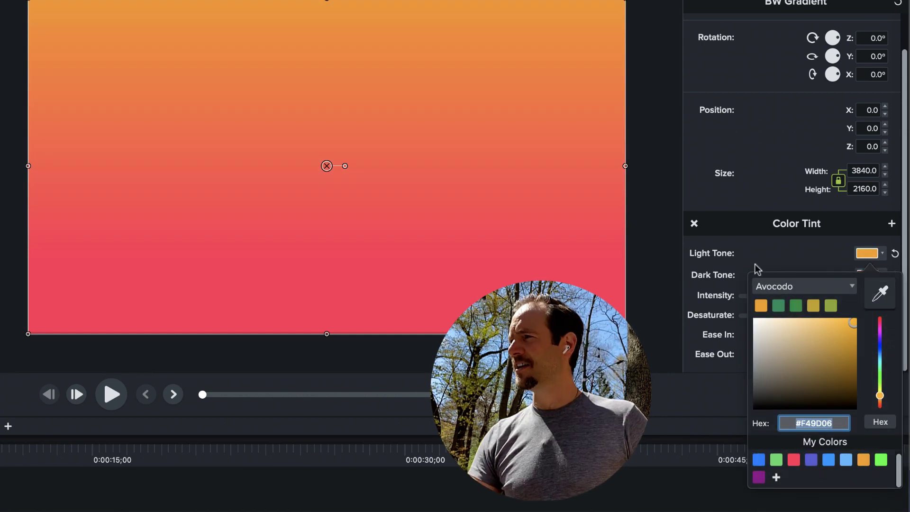
{"action": "left_click", "coordinate": [776, 459]}
{"action": "left_click", "coordinate": [823, 254]}
{"action": "left_click", "coordinate": [864, 277]}
{"action": "left_click", "coordinate": [810, 481]}
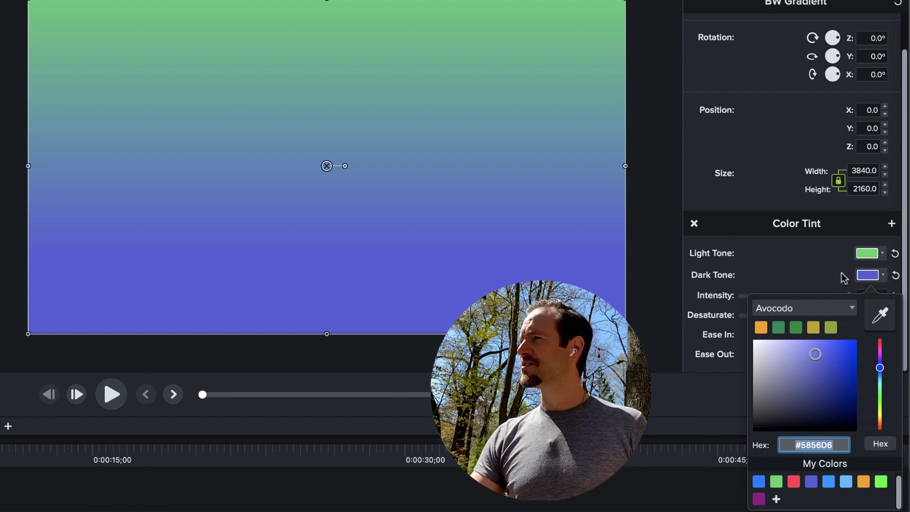
{"action": "left_click", "coordinate": [867, 253]}
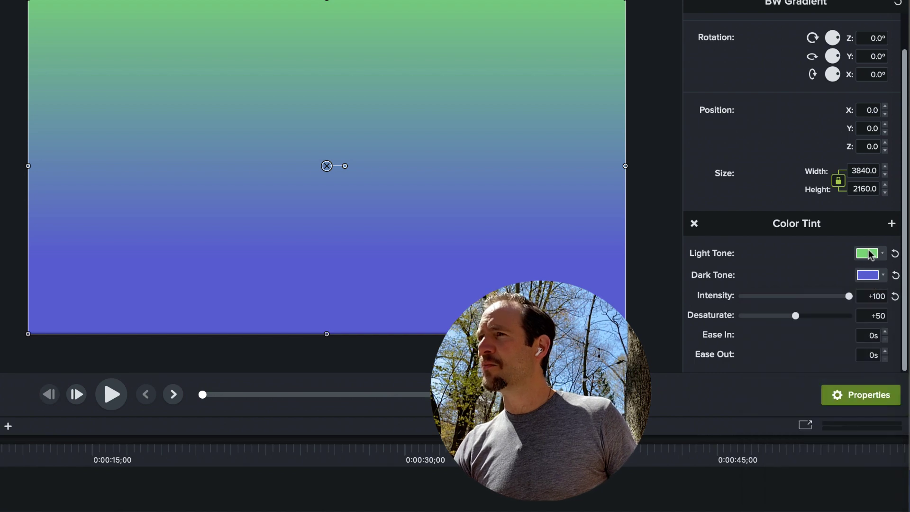
{"action": "left_click", "coordinate": [867, 252]}
{"action": "left_click", "coordinate": [881, 459]}
{"action": "left_click", "coordinate": [880, 459]}
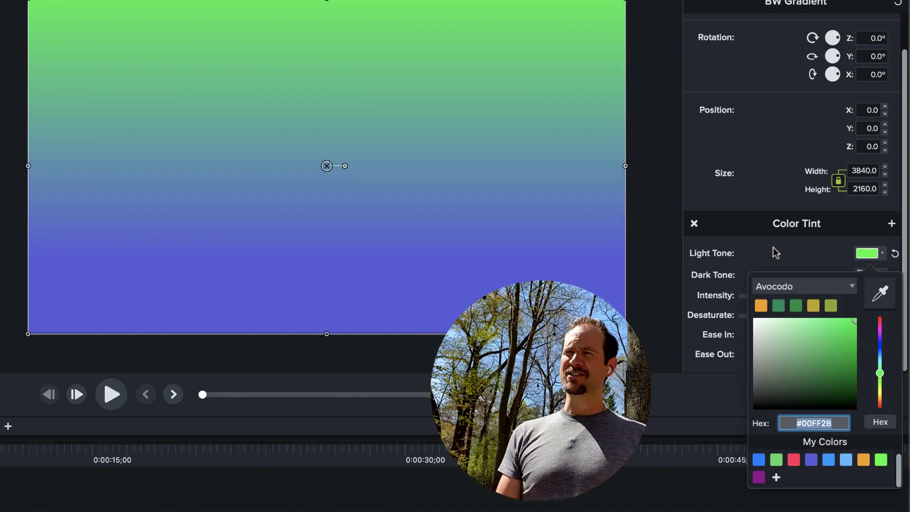
{"action": "left_click", "coordinate": [772, 247]}
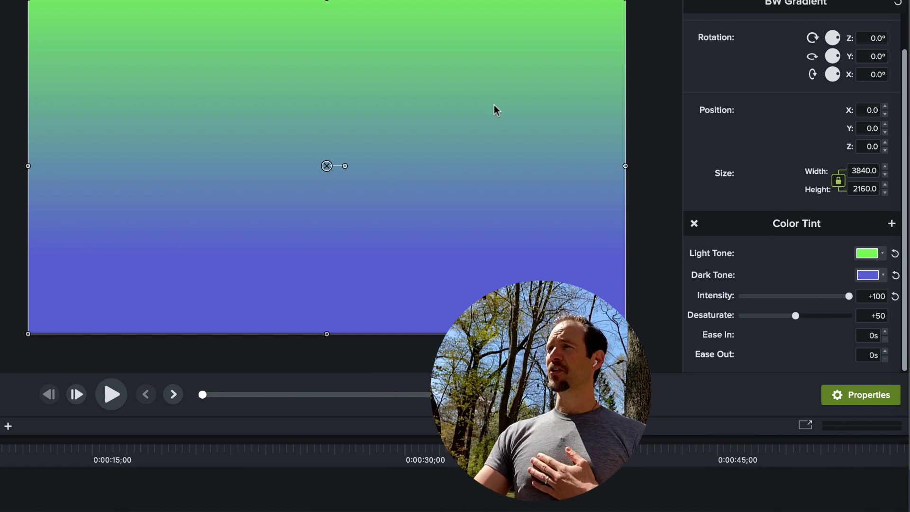
- Scale BW Gradient to 8239.1 x 4634.5, centre it, and rotate it to -115.3°
{"action": "key", "text": "super+equal"}
{"action": "key", "text": "super+minus"}
{"action": "key", "text": "super+minus"}
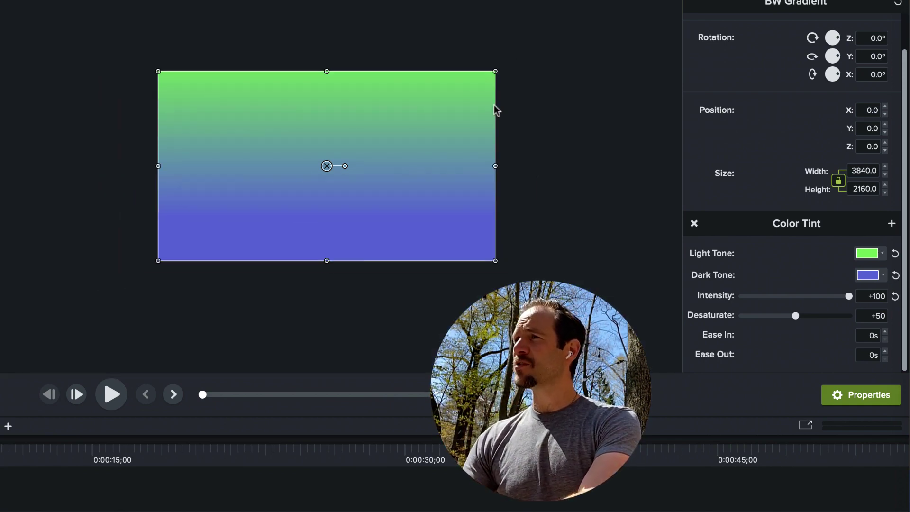
{"action": "key", "text": "super+minus"}
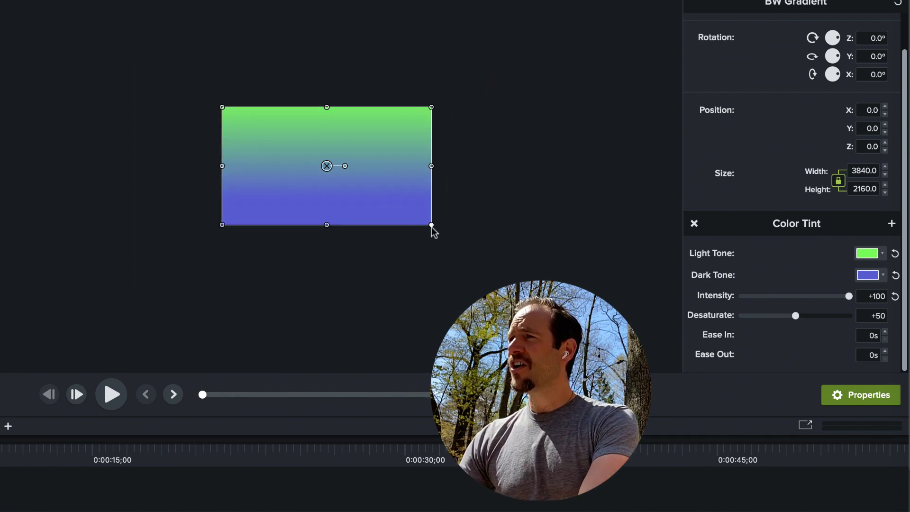
{"action": "left_click_drag", "start_coordinate": [431, 225], "coordinate": [635, 339]}
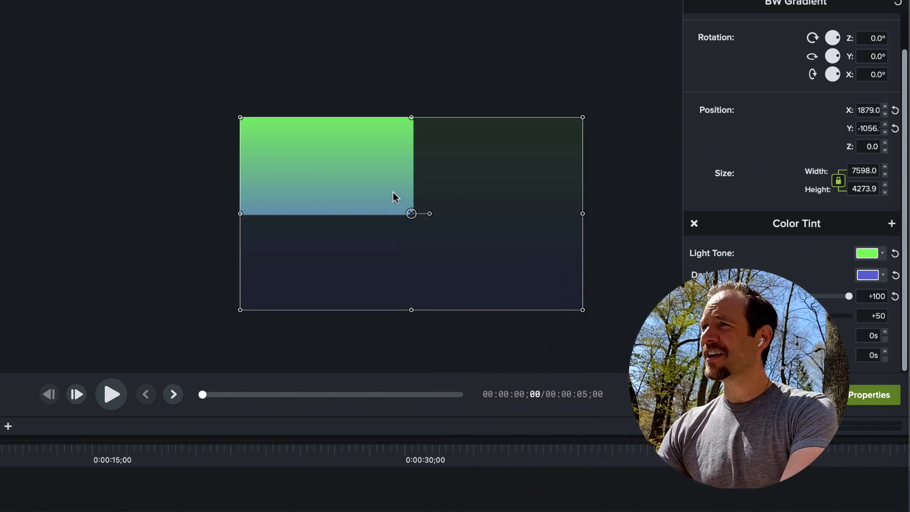
{"action": "left_click_drag", "start_coordinate": [389, 190], "coordinate": [334, 188]}
{"action": "left_click_drag", "start_coordinate": [203, 234], "coordinate": [191, 246]}
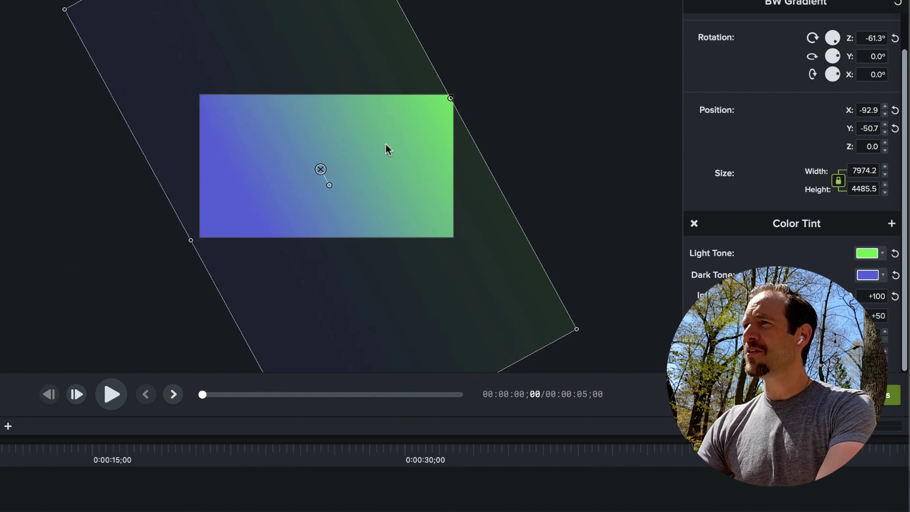
{"action": "left_click_drag", "start_coordinate": [450, 98], "coordinate": [460, 94]}
{"action": "left_click_drag", "start_coordinate": [333, 183], "coordinate": [313, 189]}
{"action": "scroll", "coordinate": [377, 188], "scroll_direction": "up", "scroll_amount": 3}
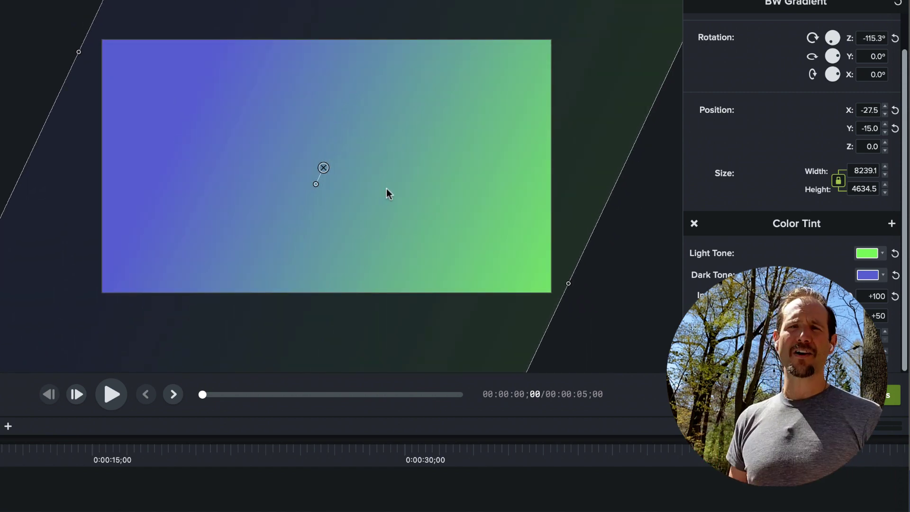
{"action": "left_click", "coordinate": [601, 298]}
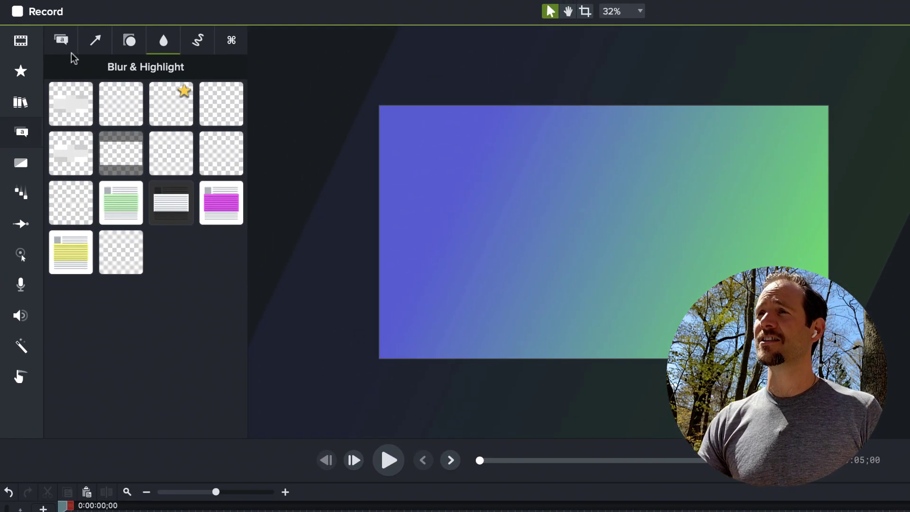
- Drag the text-only callout onto the canvas and replace its ABC text with plus signs
{"action": "left_click", "coordinate": [67, 44]}
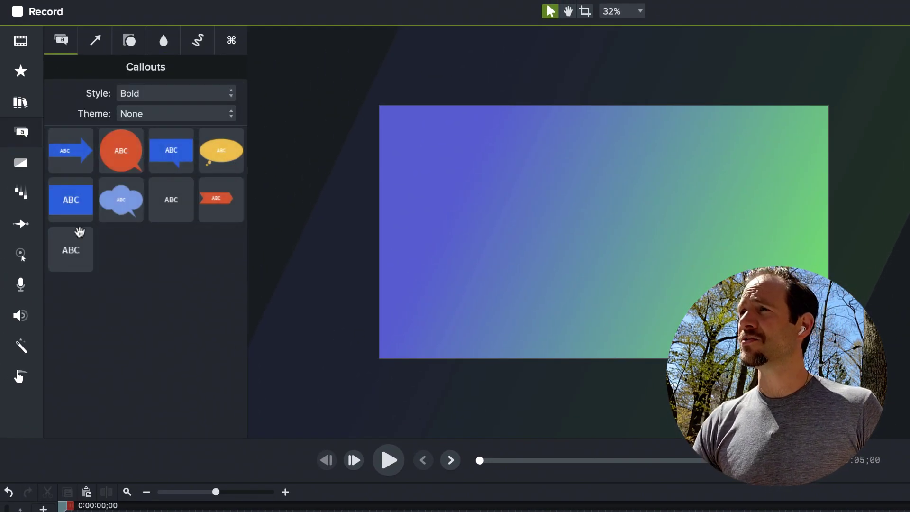
{"action": "left_click_drag", "start_coordinate": [63, 251], "coordinate": [428, 138]}
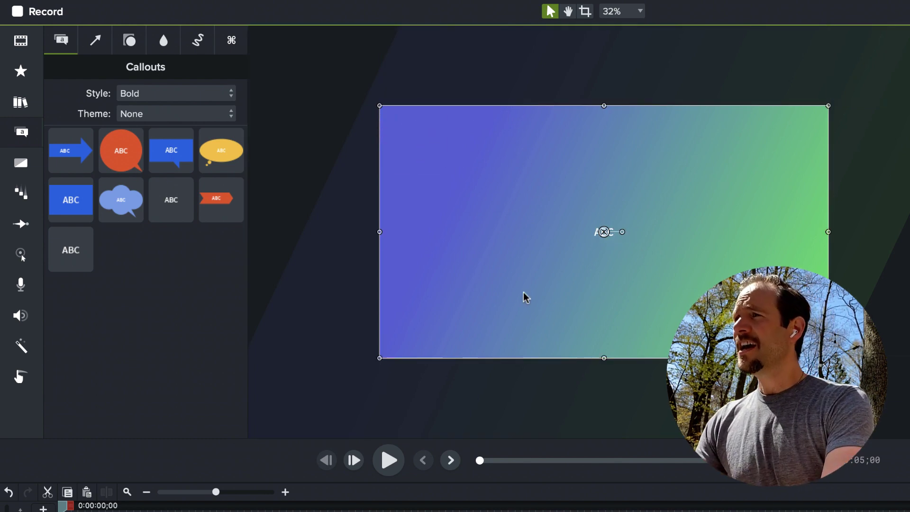
{"action": "double_click", "coordinate": [598, 235]}
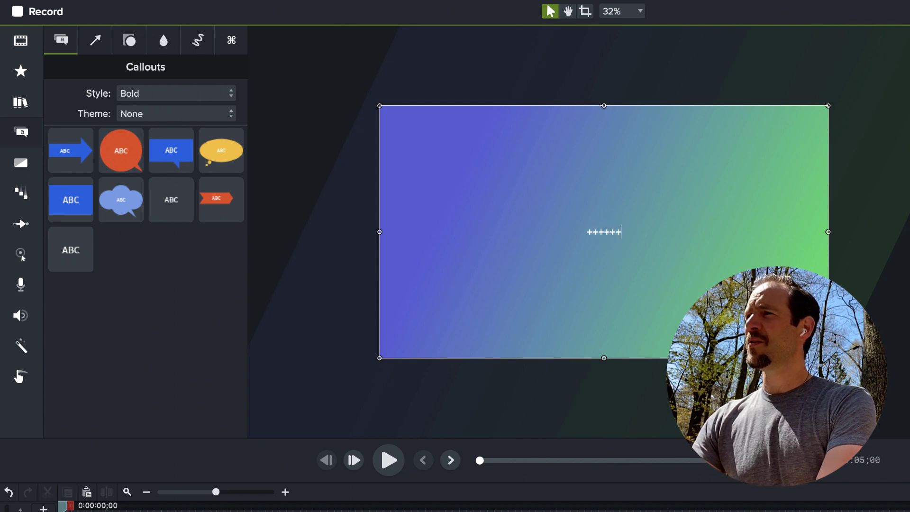
{"action": "type", "text": "+++++++++++++++++++++++++++++++++++++++"}
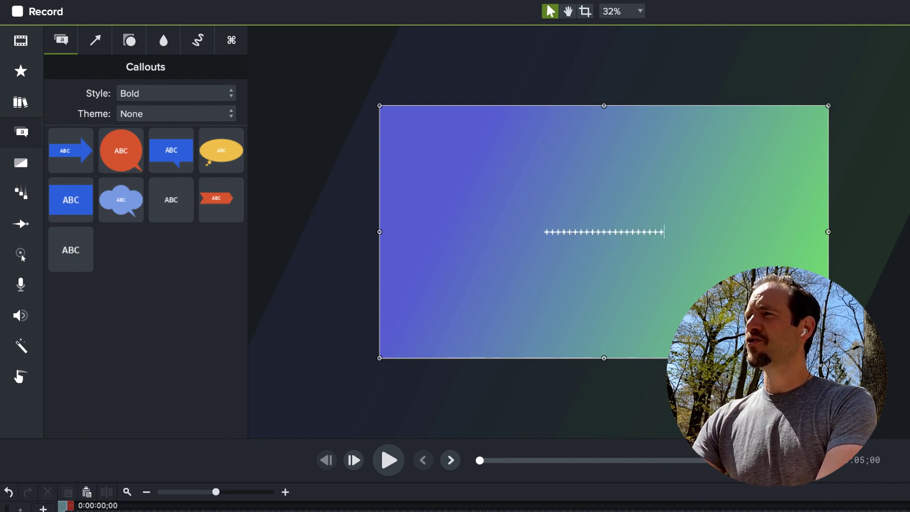
{"action": "type", "text": "++++++++++++++++++++++++++++++++++++++++++++++++++++++++++++++++++++++++++++++++++++++++++++++++++++++++++++++++++++++"}
- Set the callout text's V Spacing to 1.58 and H Spacing to 1.68
{"action": "key", "text": "ctrl+a"}
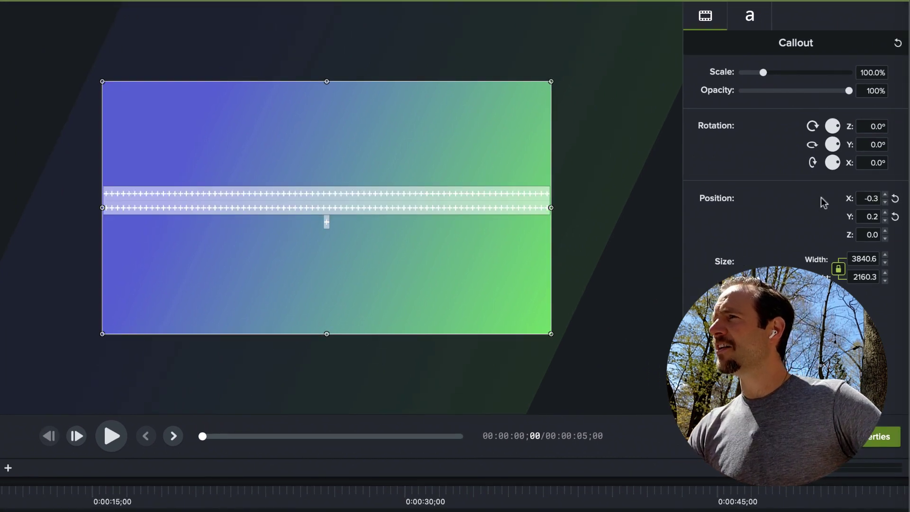
{"action": "left_click", "coordinate": [764, 13]}
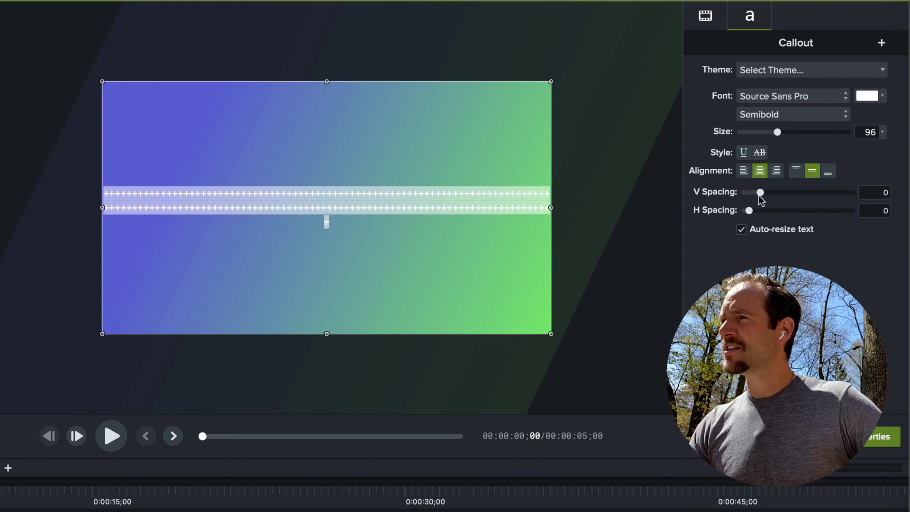
{"action": "left_click_drag", "start_coordinate": [761, 196], "coordinate": [808, 193]}
{"action": "left_click_drag", "start_coordinate": [749, 213], "coordinate": [783, 212]}
- Complete the last row of plus signs so eight even rows tile the gradient
{"action": "left_click", "coordinate": [491, 319]}
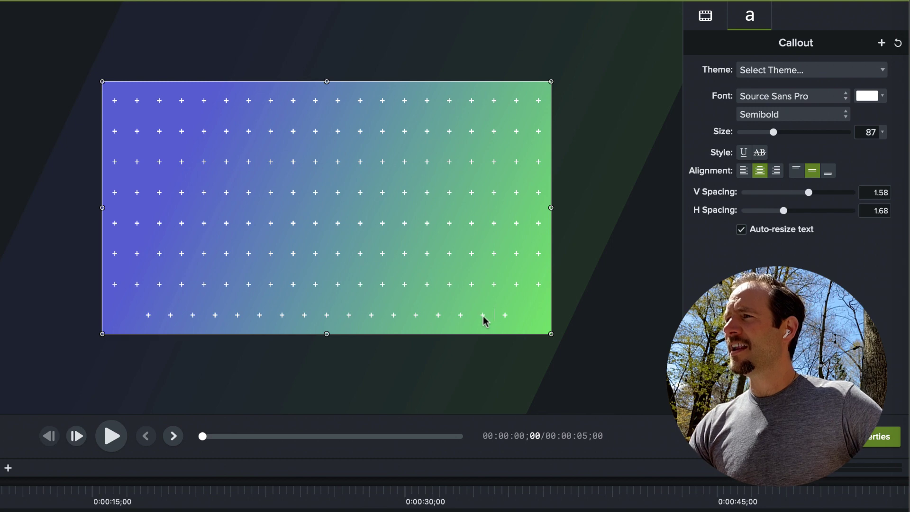
{"action": "left_click", "coordinate": [485, 322]}
{"action": "left_click", "coordinate": [483, 319]}
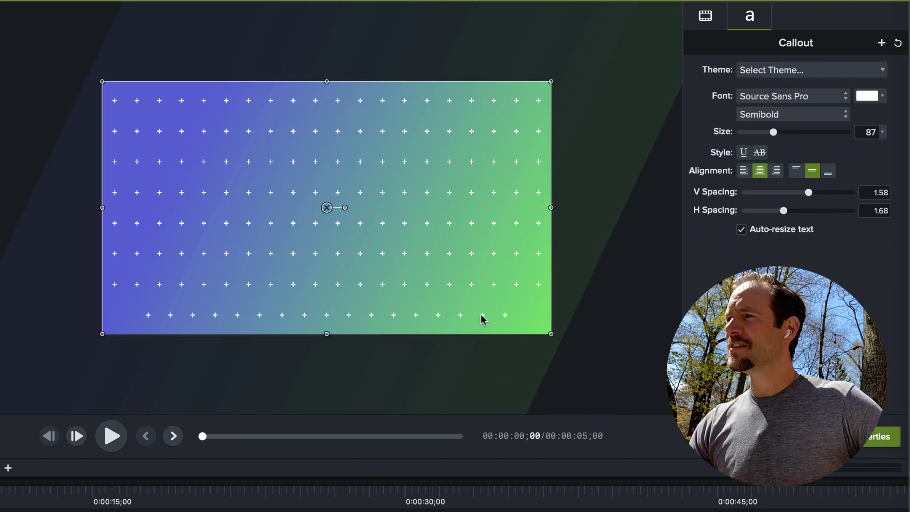
{"action": "double_click", "coordinate": [483, 320]}
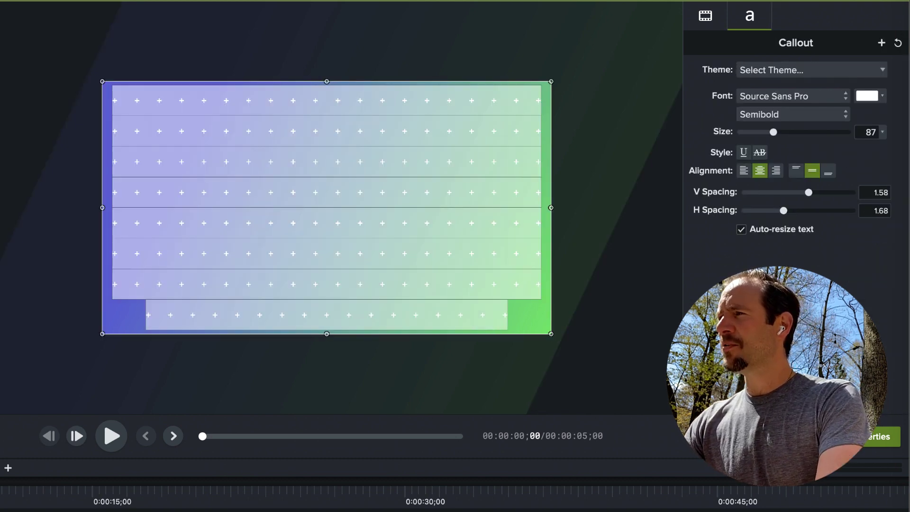
{"action": "left_click", "coordinate": [506, 314]}
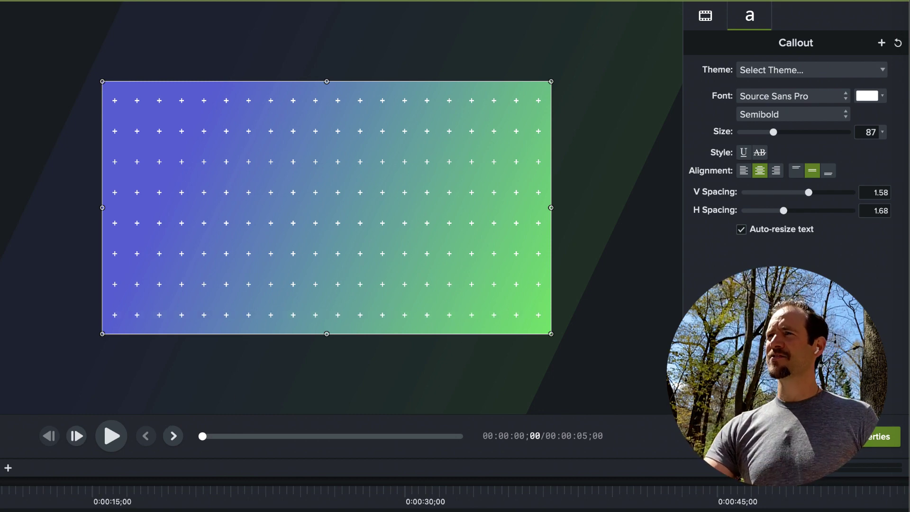
{"action": "key", "text": "Escape"}
{"action": "key", "text": "ctrl+plus"}
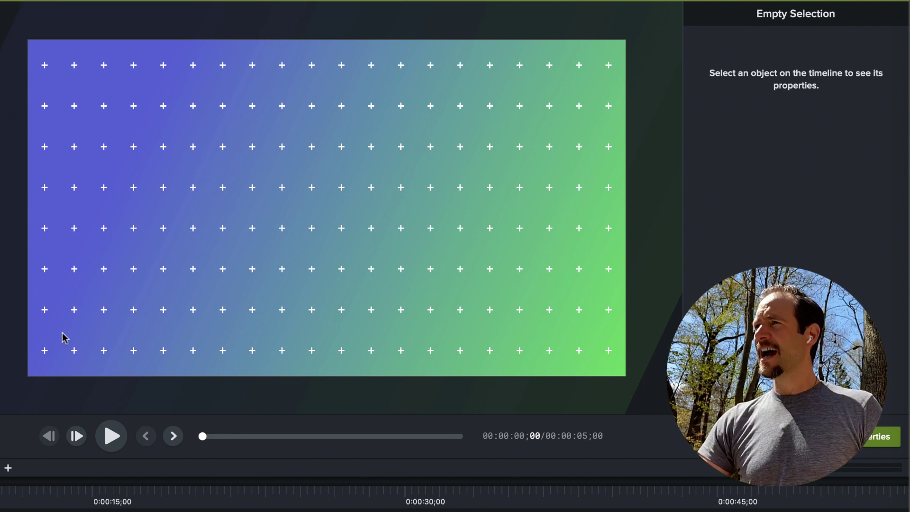
- Tint the plus-sign callout text #548CAD by eyedropper-sampling the middle of the gradient
{"action": "left_click", "coordinate": [459, 291]}
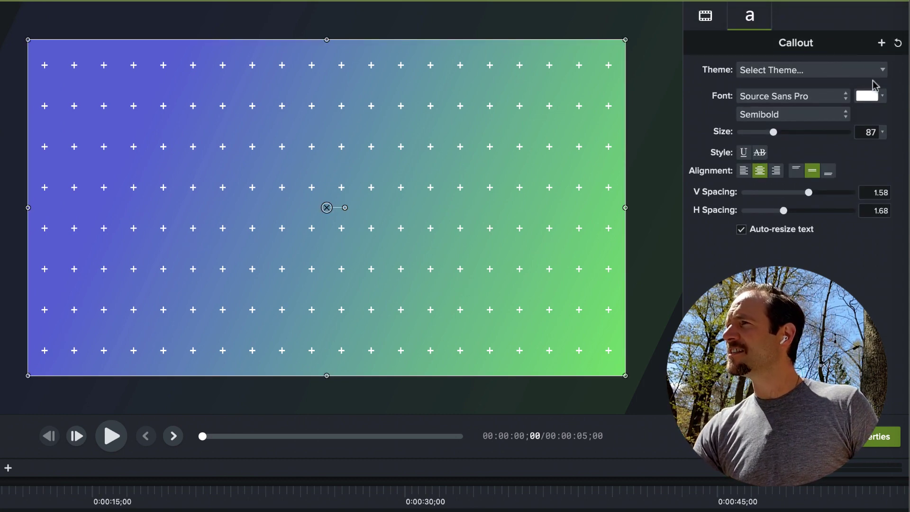
{"action": "left_click", "coordinate": [865, 98]}
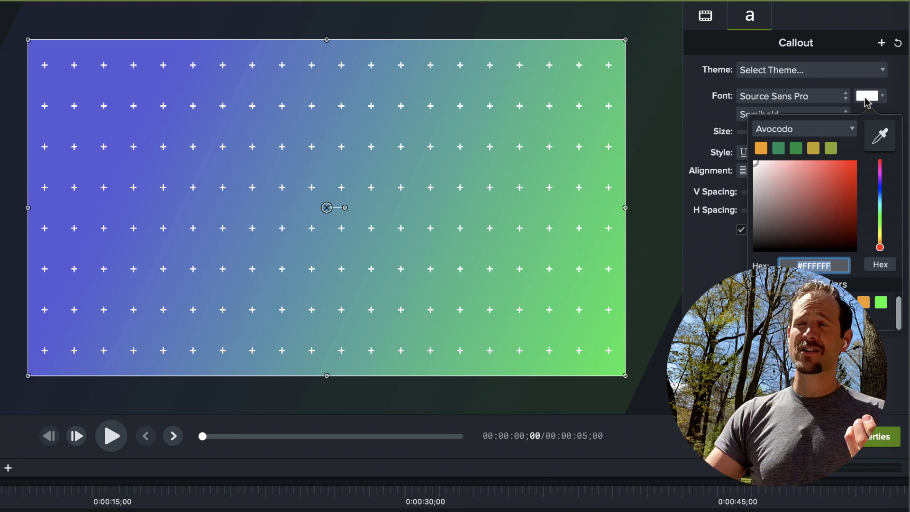
{"action": "left_click", "coordinate": [879, 136]}
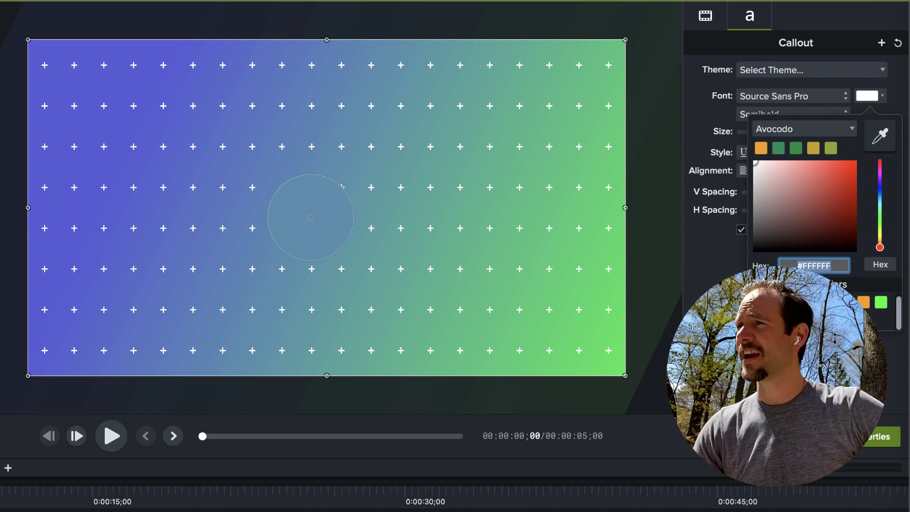
{"action": "left_click", "coordinate": [311, 218]}
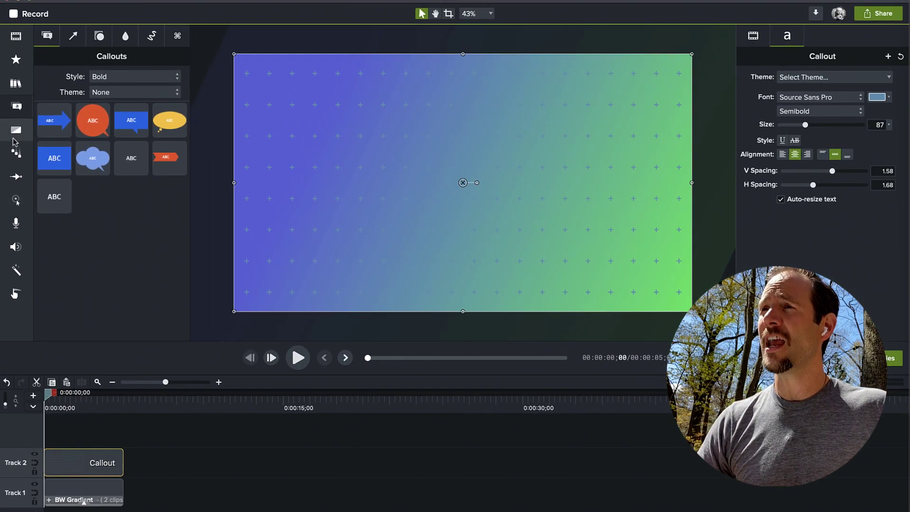
- Apply the Fade behavior to the plus-sign callout with During Style set to Fading
{"action": "left_click", "coordinate": [16, 151]}
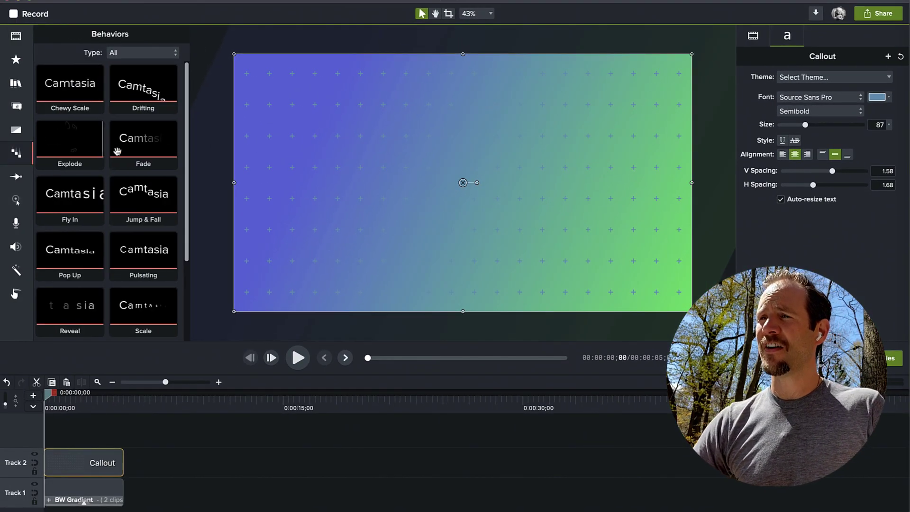
{"action": "left_click_drag", "start_coordinate": [137, 150], "coordinate": [72, 462]}
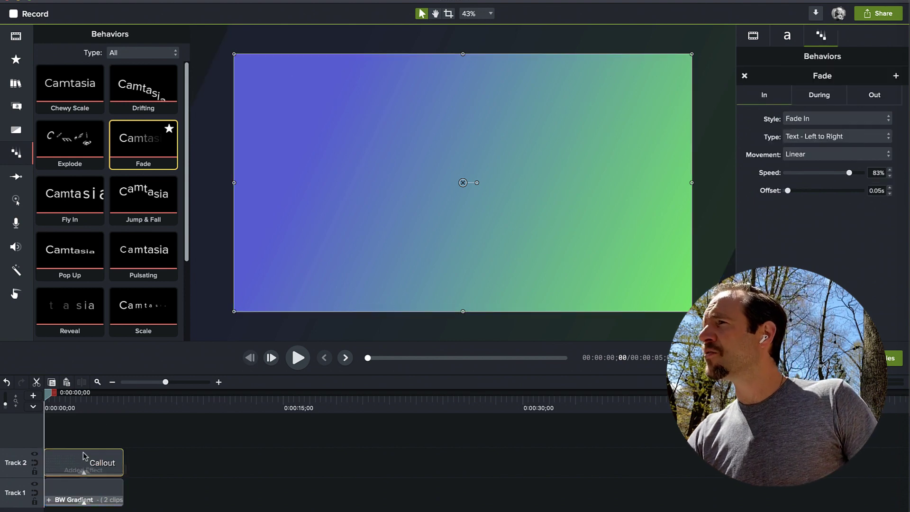
{"action": "left_click", "coordinate": [821, 97]}
{"action": "left_click", "coordinate": [813, 120]}
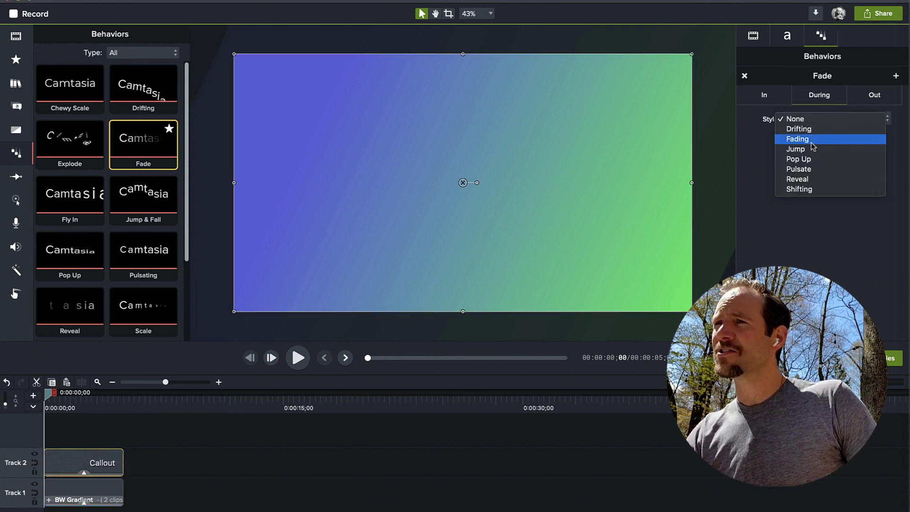
{"action": "left_click", "coordinate": [810, 140]}
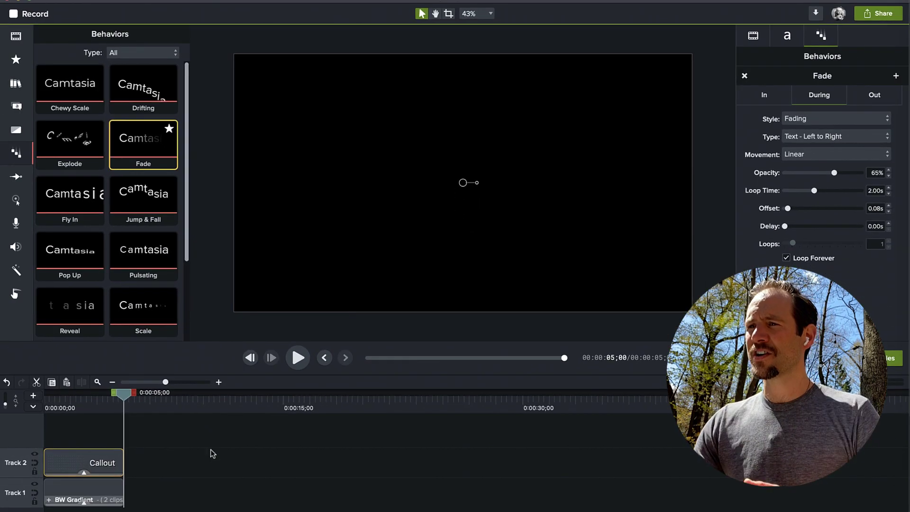
- Lengthen both the callout and gradient clips to end at 10 seconds
{"action": "left_click", "coordinate": [162, 453]}
{"action": "left_click", "coordinate": [114, 492]}
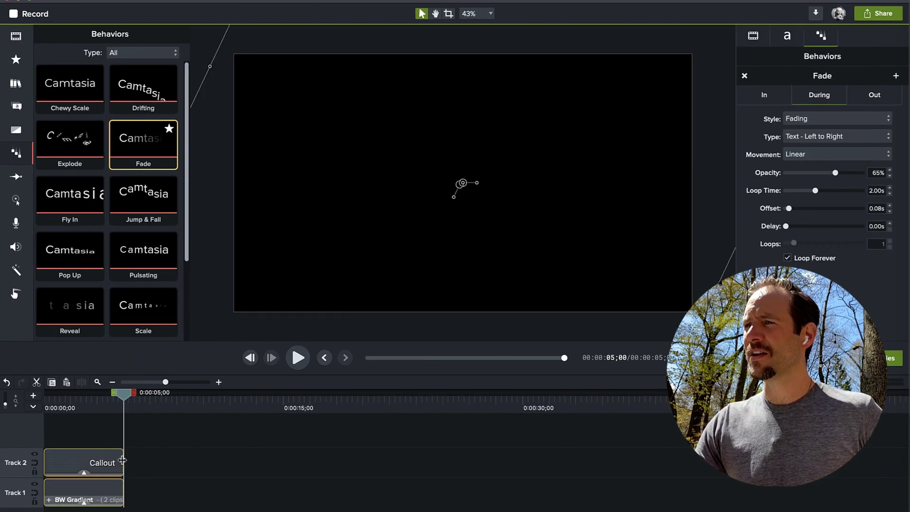
{"action": "left_click_drag", "start_coordinate": [122, 462], "coordinate": [204, 457]}
- Add a Custom animation to the BW Gradient clip
{"action": "left_click", "coordinate": [214, 446]}
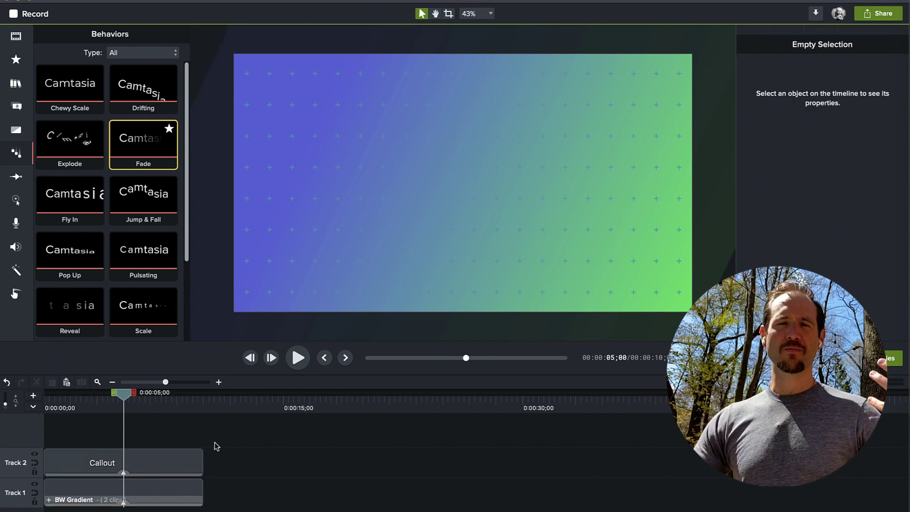
{"action": "scroll", "coordinate": [377, 251], "scroll_direction": "down", "scroll_amount": 5}
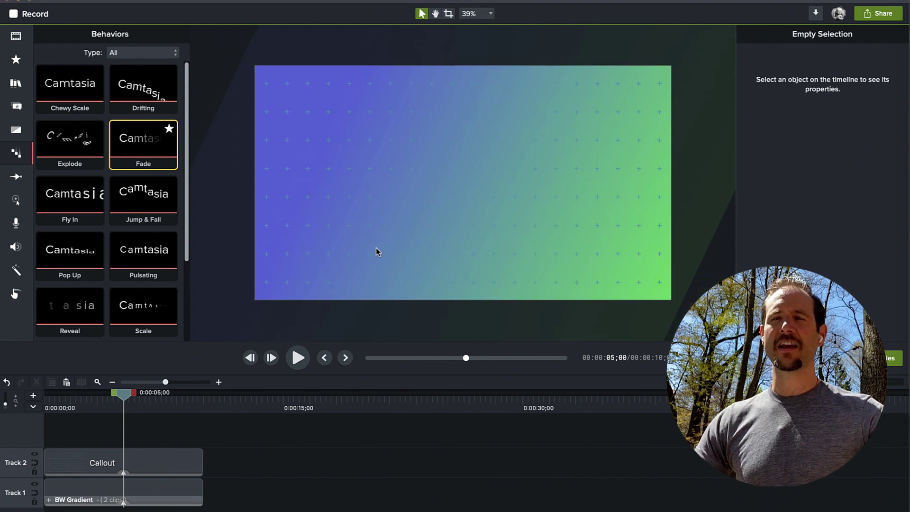
{"action": "left_click", "coordinate": [167, 482]}
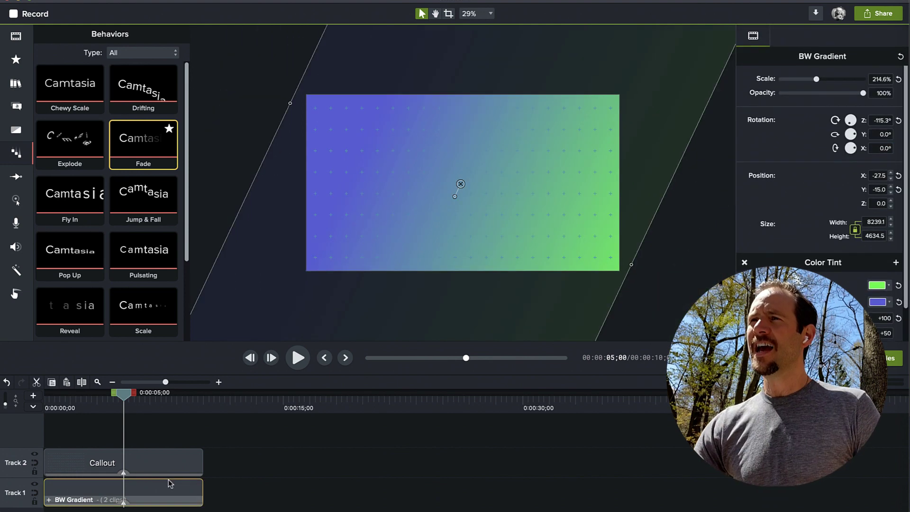
{"action": "left_click", "coordinate": [15, 177]}
{"action": "mouse_move", "coordinate": [66, 85]}
{"action": "left_mouse_down"}
{"action": "mouse_move", "coordinate": [56, 498]}
{"action": "mouse_move", "coordinate": [201, 497]}
{"action": "left_mouse_up"}
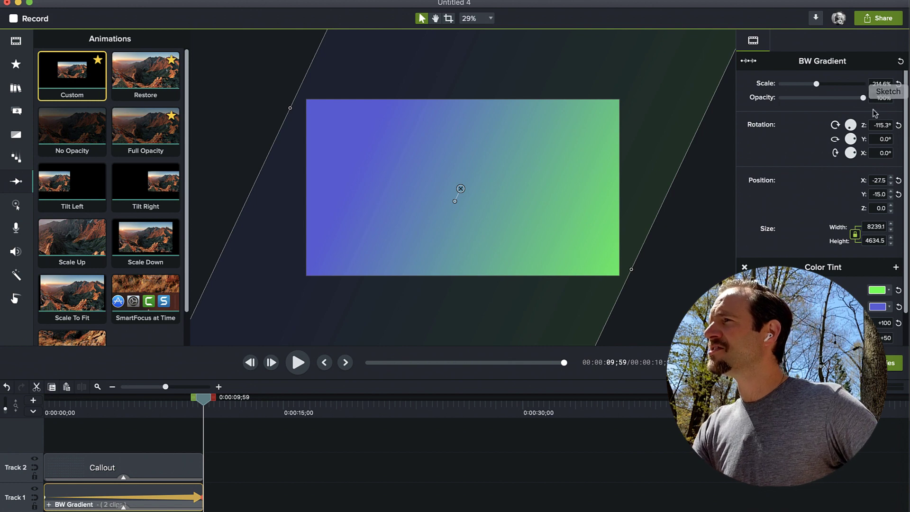
- Set the animation's end Rotation Z to 225°
{"action": "left_click", "coordinate": [874, 125]}
{"action": "left_click_drag", "start_coordinate": [874, 125], "coordinate": [879, 127]}
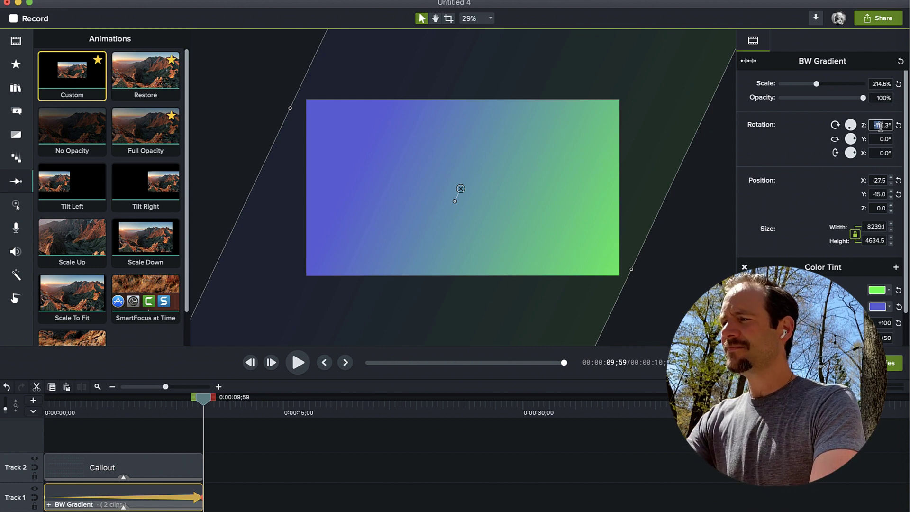
{"action": "type", "text": "45"}
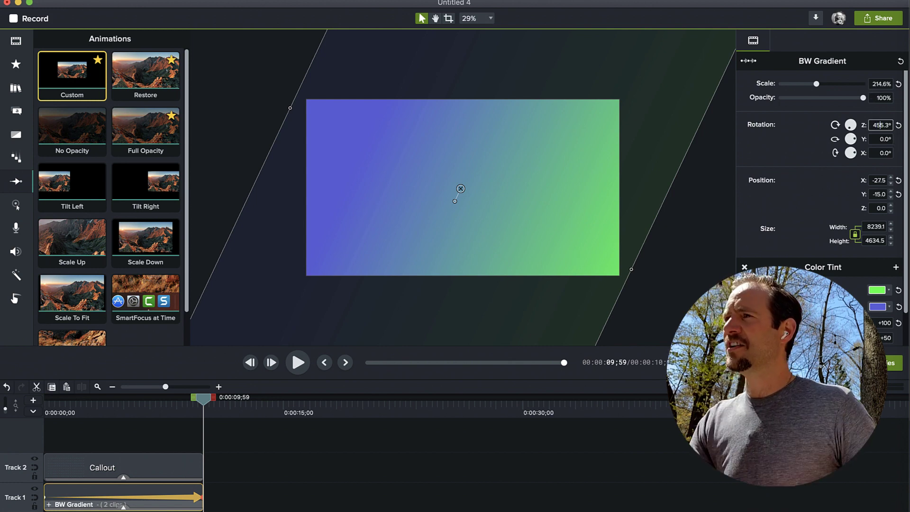
{"action": "key", "text": "Return"}
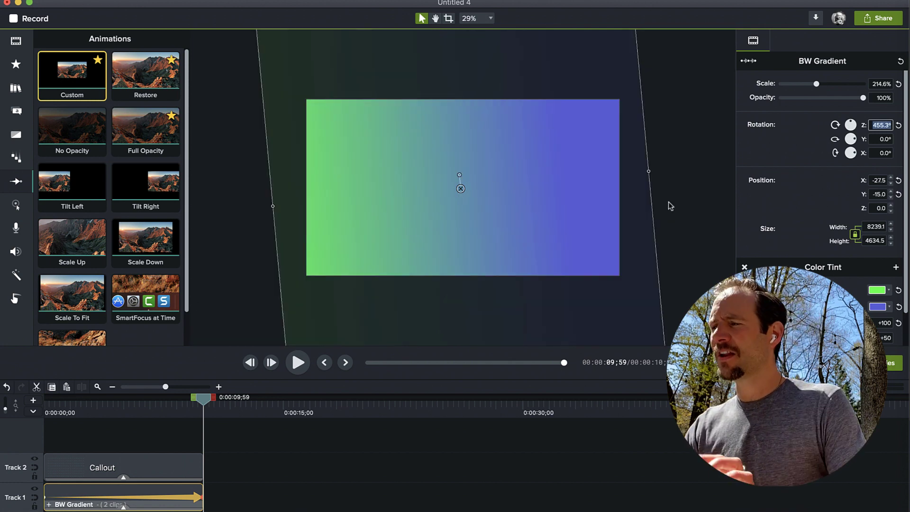
{"action": "type", "text": "500"}
{"action": "key", "text": "BackSpace"}
{"action": "key", "text": "BackSpace"}
{"action": "type", "text": "225"}
{"action": "key", "text": "Return"}
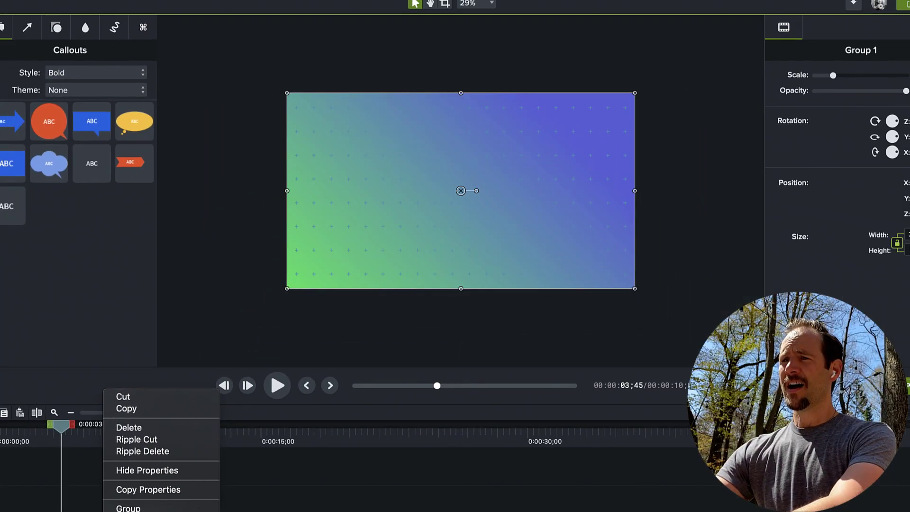
- Rename the Group 1 clip to 'Callout Fill Gradient'
{"action": "left_click", "coordinate": [168, 494]}
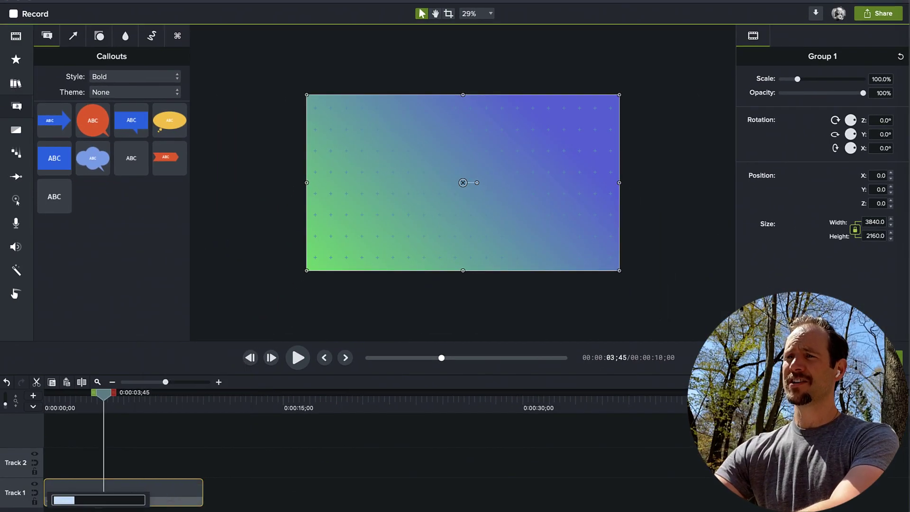
{"action": "type", "text": "Callou"}
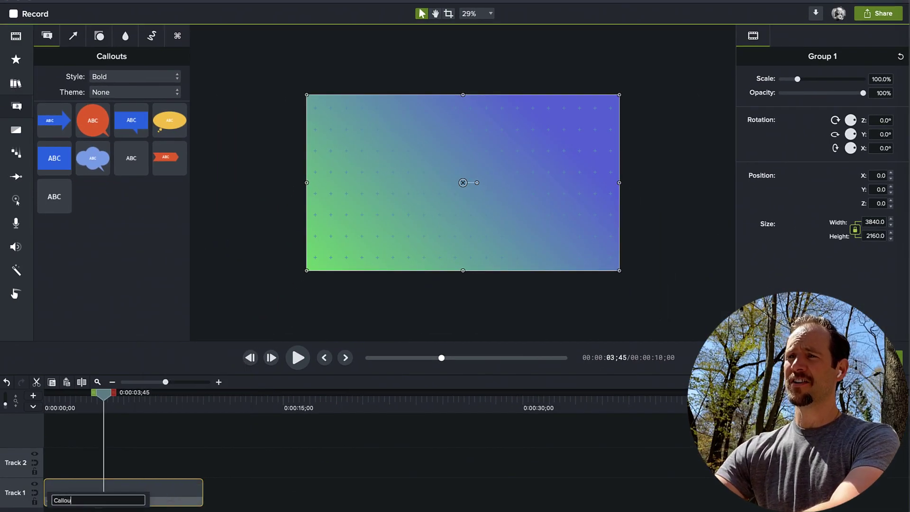
{"action": "type", "text": "t Fill Gradient"}
{"action": "key", "text": "Return"}
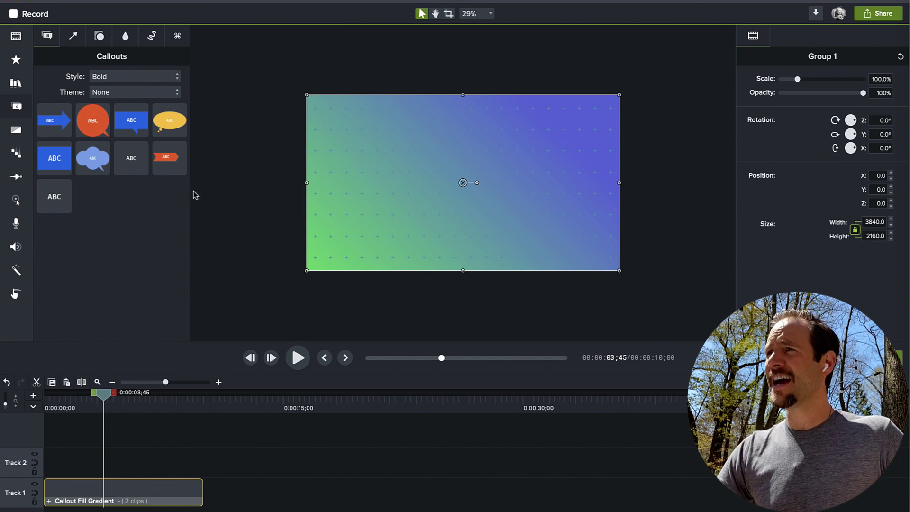
- Add a thought-bubble callout with its tail toward the lower left, spanning 0 to 10 seconds
{"action": "left_click_drag", "start_coordinate": [94, 157], "coordinate": [409, 160]}
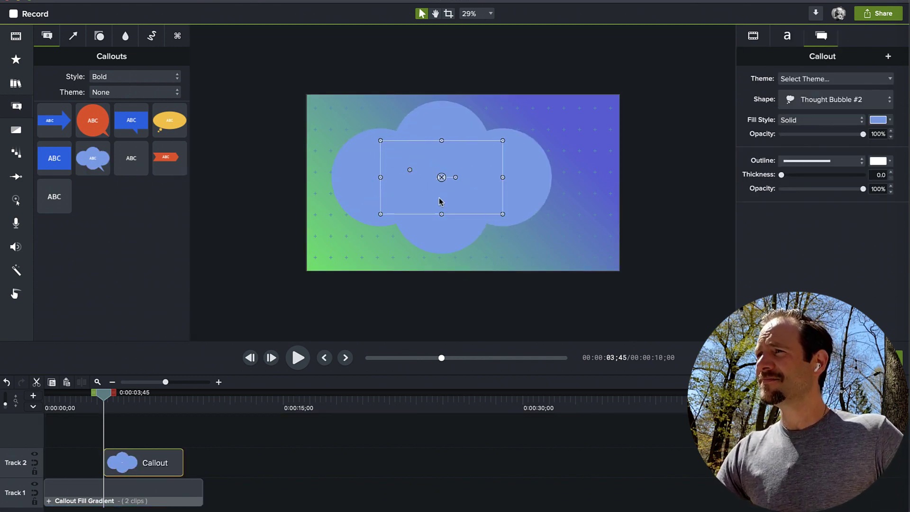
{"action": "left_click_drag", "start_coordinate": [410, 170], "coordinate": [313, 260]}
{"action": "left_click_drag", "start_coordinate": [452, 185], "coordinate": [477, 183]}
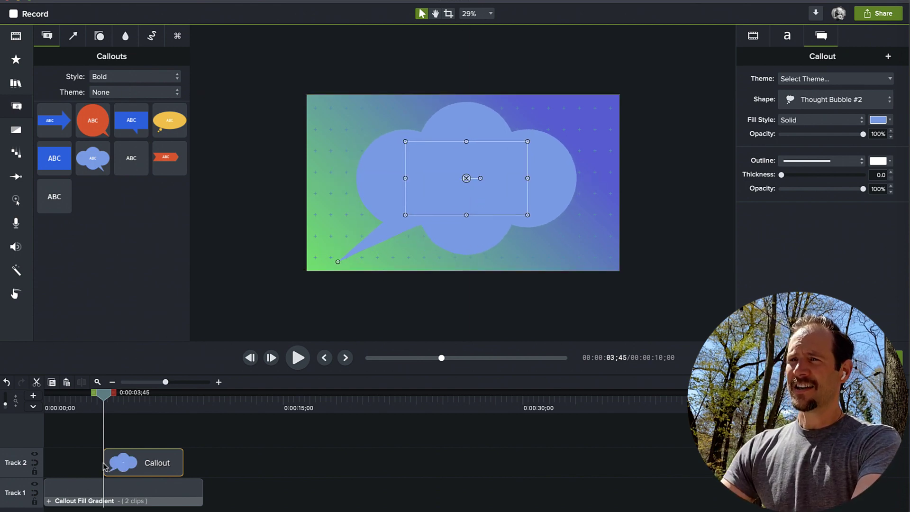
{"action": "left_click_drag", "start_coordinate": [103, 463], "coordinate": [45, 463]}
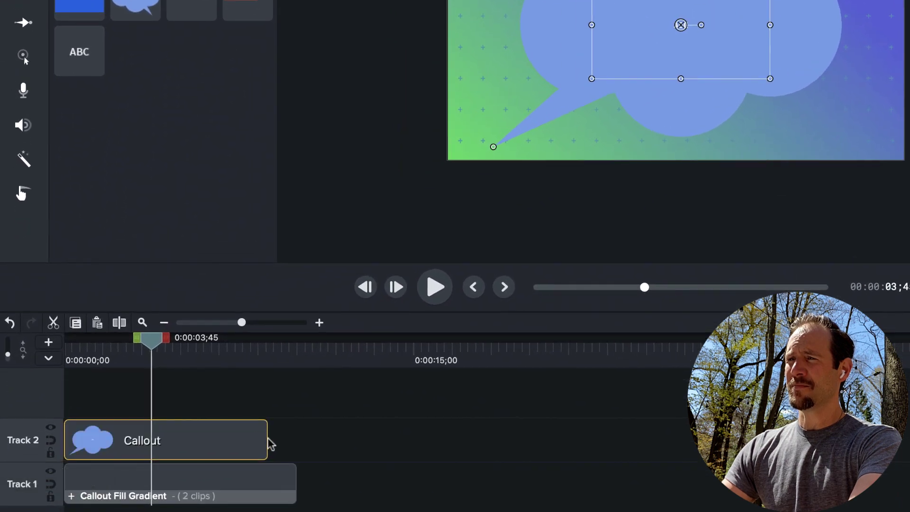
{"action": "left_click_drag", "start_coordinate": [268, 439], "coordinate": [296, 440]}
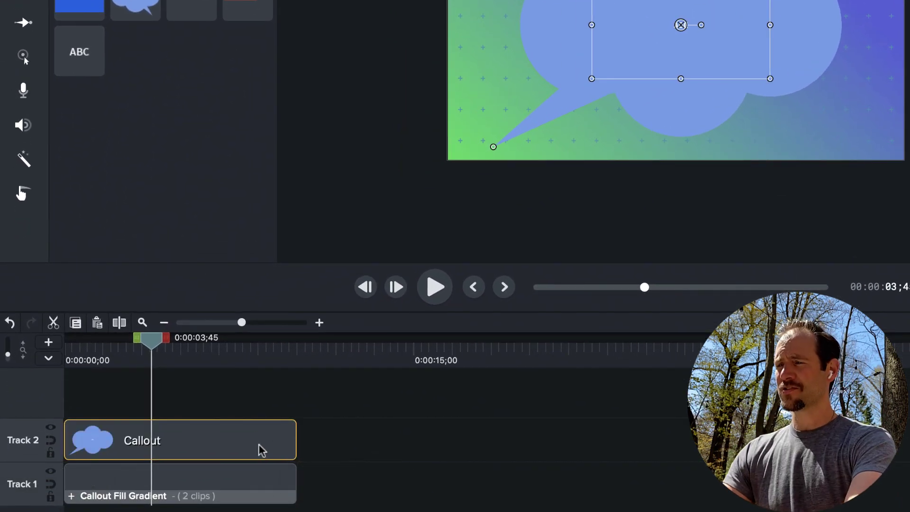
- Paste a copy on Track 3 with 0% fill opacity and size-70 ABC text
{"action": "key", "text": "ctrl+v"}
{"action": "left_click_drag", "start_coordinate": [264, 391], "coordinate": [157, 384]}
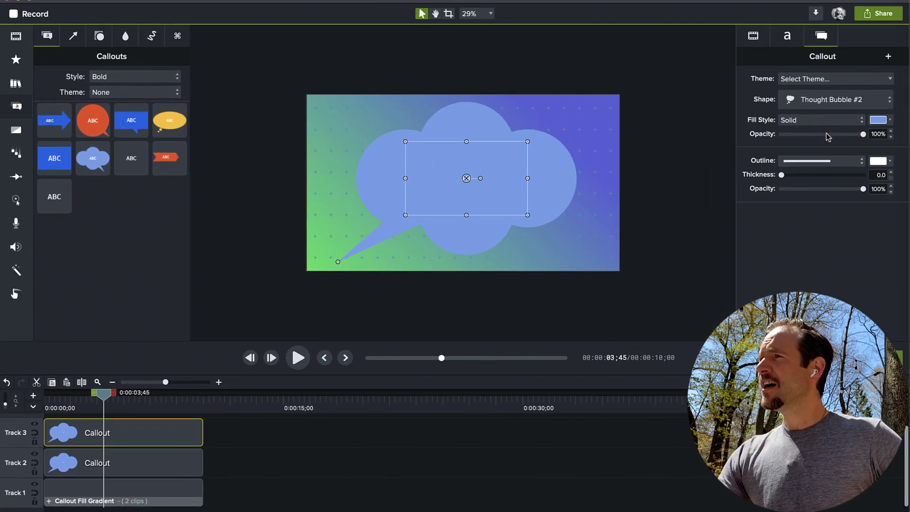
{"action": "left_click", "coordinate": [826, 135]}
{"action": "left_click_drag", "start_coordinate": [826, 135], "coordinate": [758, 137]}
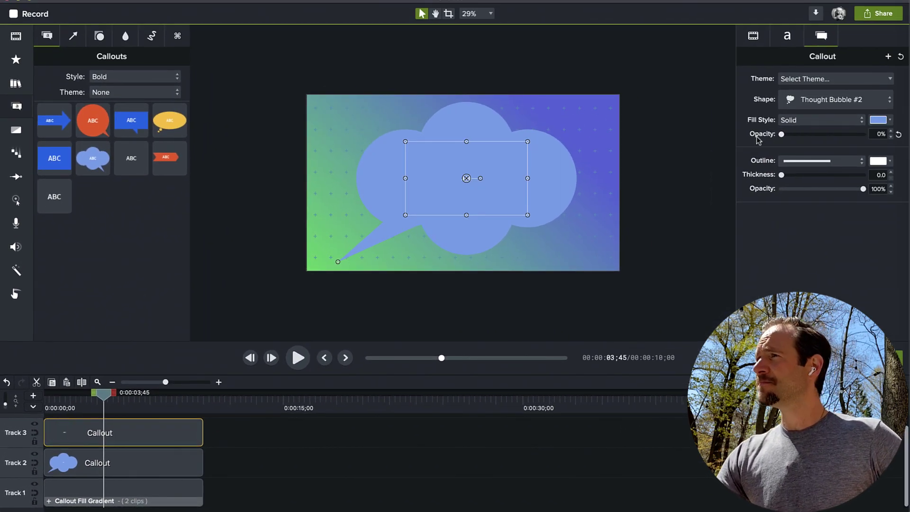
{"action": "left_click", "coordinate": [784, 38]}
{"action": "left_click_drag", "start_coordinate": [802, 125], "coordinate": [834, 126]}
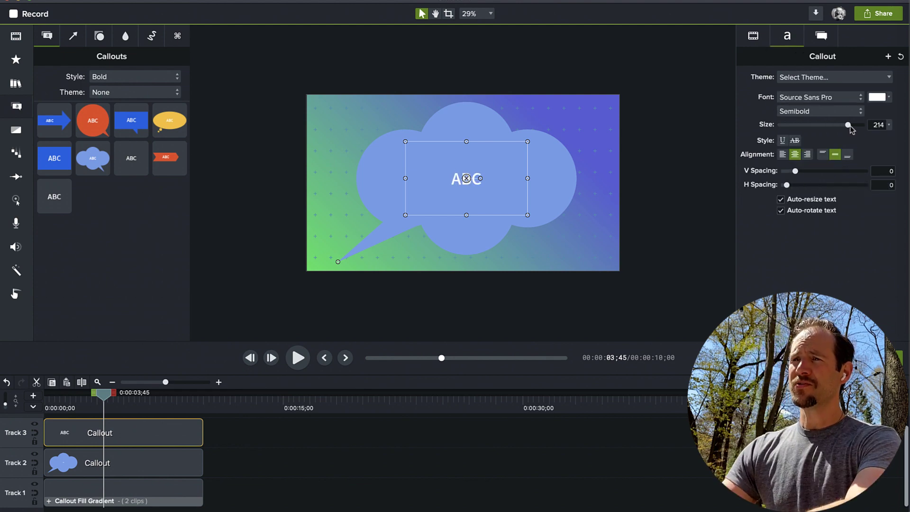
{"action": "left_click", "coordinate": [138, 464]}
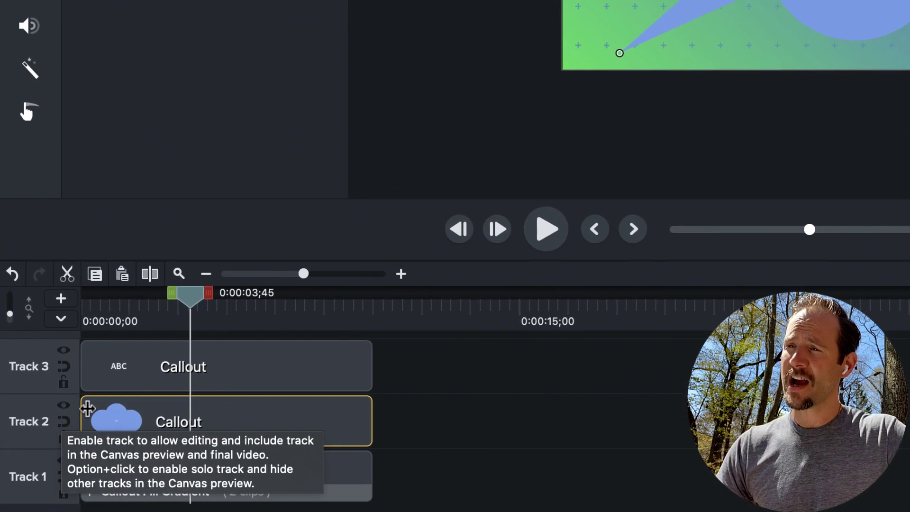
- Set the cloud callout's track to Track Matte Mode Alpha so the gradient fills only the cloud
{"action": "left_click", "coordinate": [64, 406]}
{"action": "left_click", "coordinate": [64, 406]}
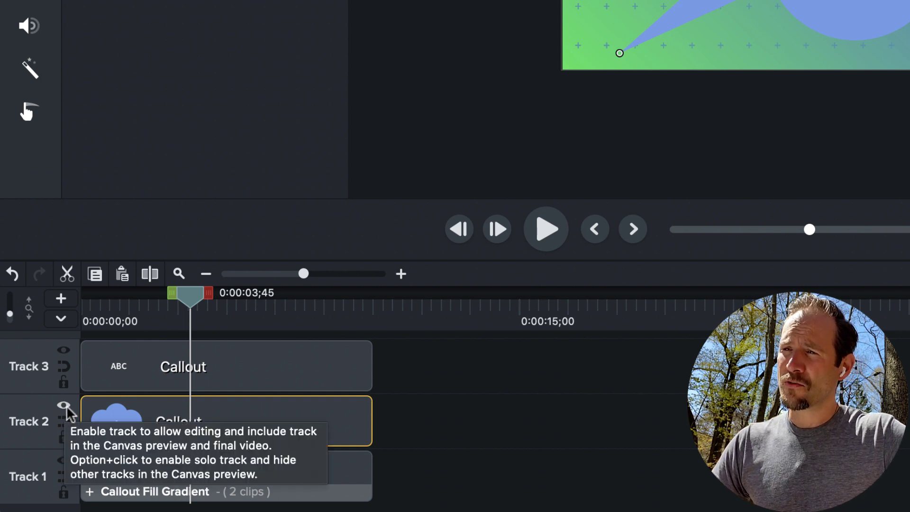
{"action": "right_click", "coordinate": [67, 408]}
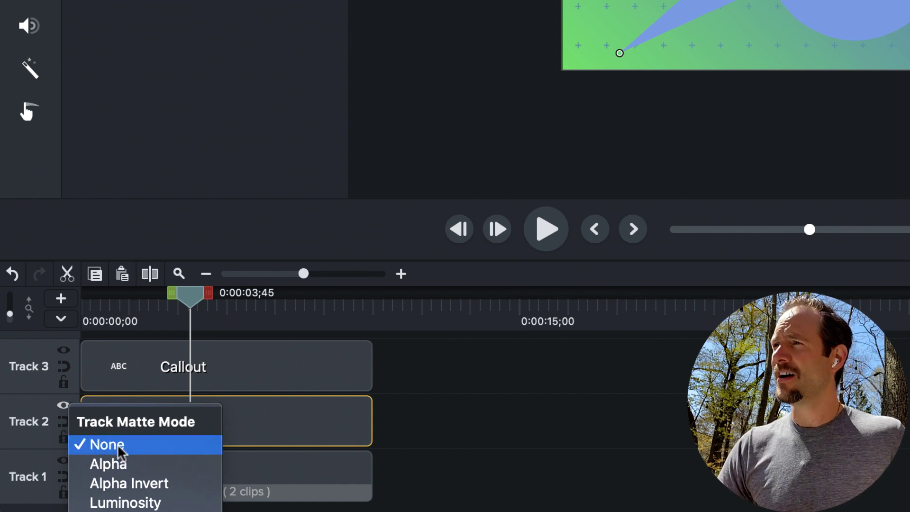
{"action": "left_click", "coordinate": [123, 463]}
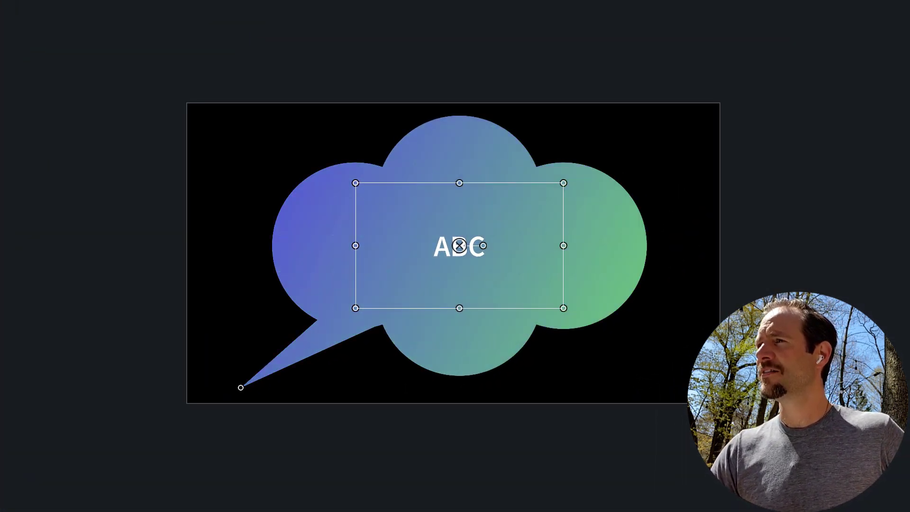
{"action": "left_click", "coordinate": [300, 473]}
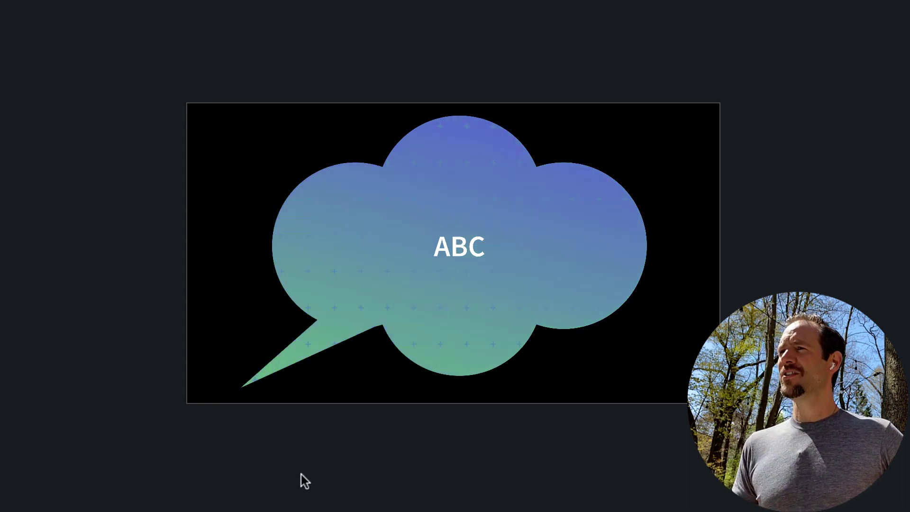